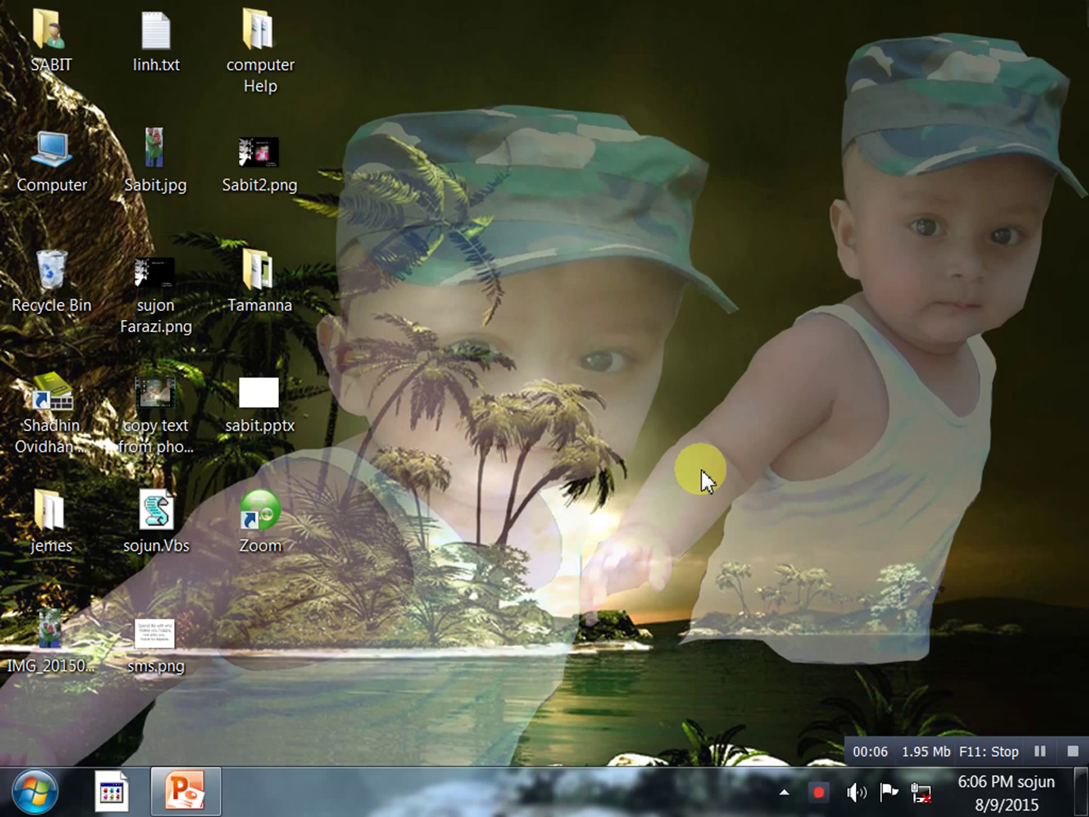
- Refresh the desktop twice, then bring the sabit.pptx PowerPoint window back into view
right_click(664, 216)
left_click(724, 288)
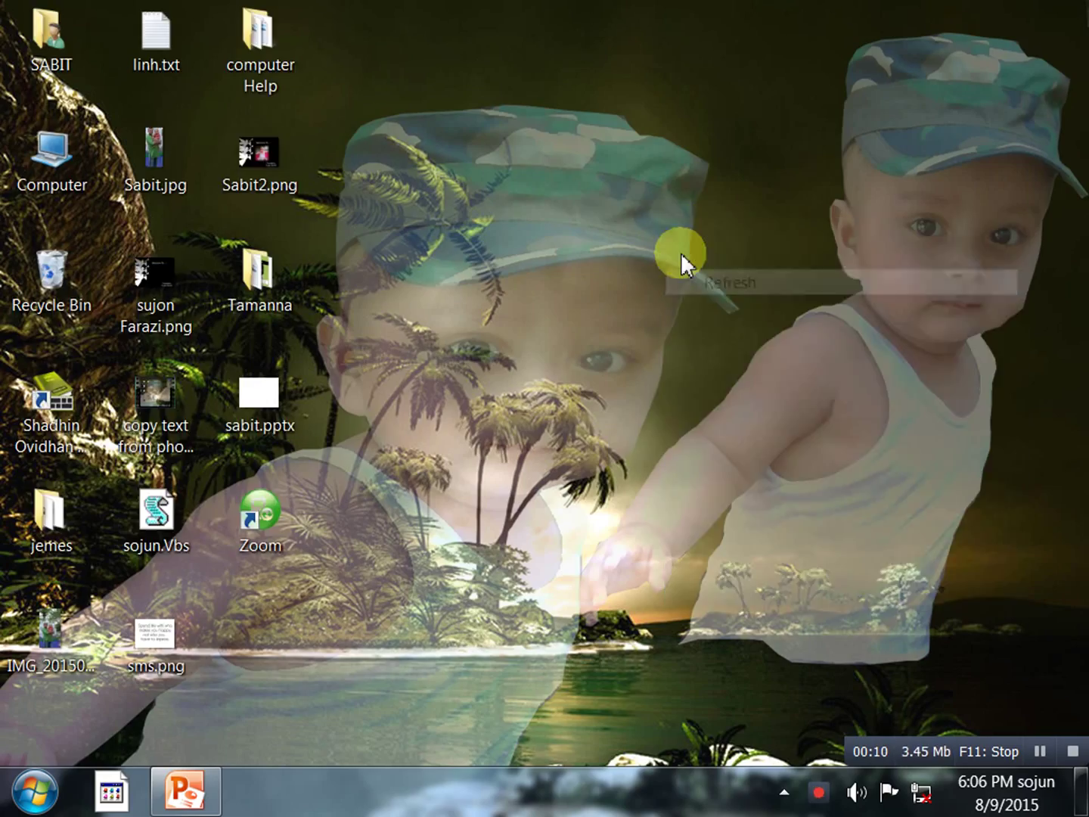
right_click(679, 243)
left_click(750, 305)
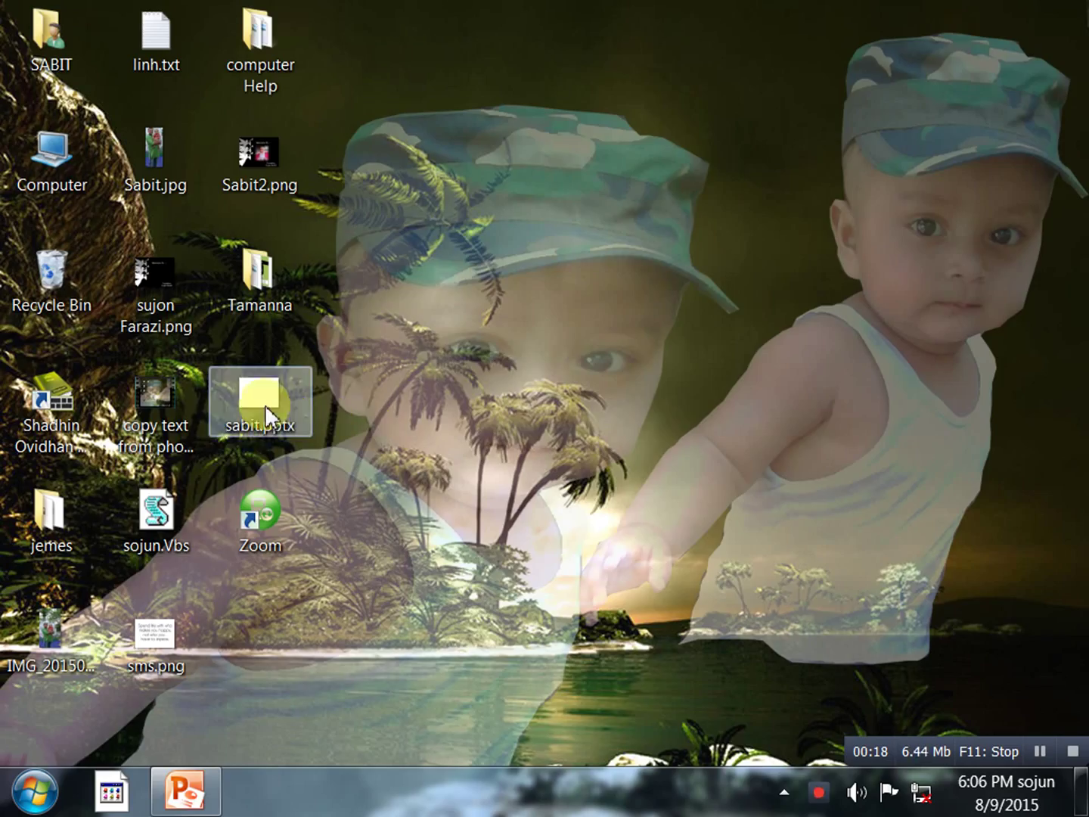
left_click(194, 807)
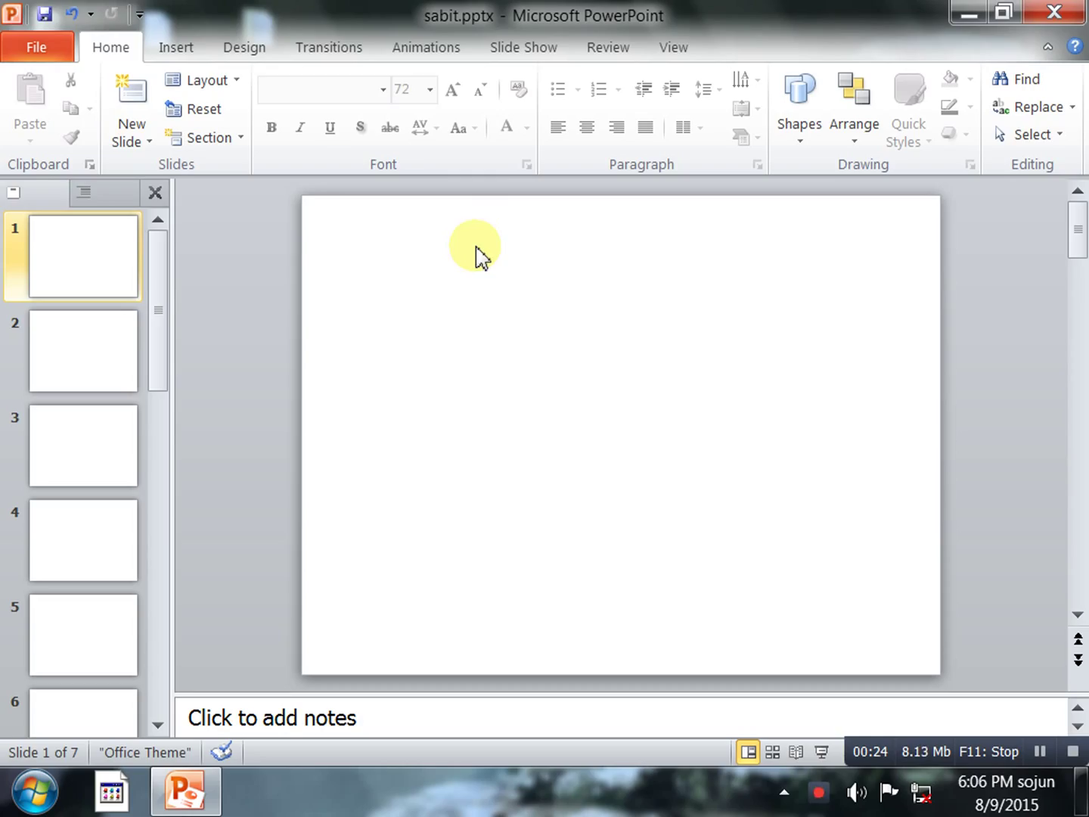
- Open the Format Background settings for slide 1 from its right-click menu
right_click(480, 282)
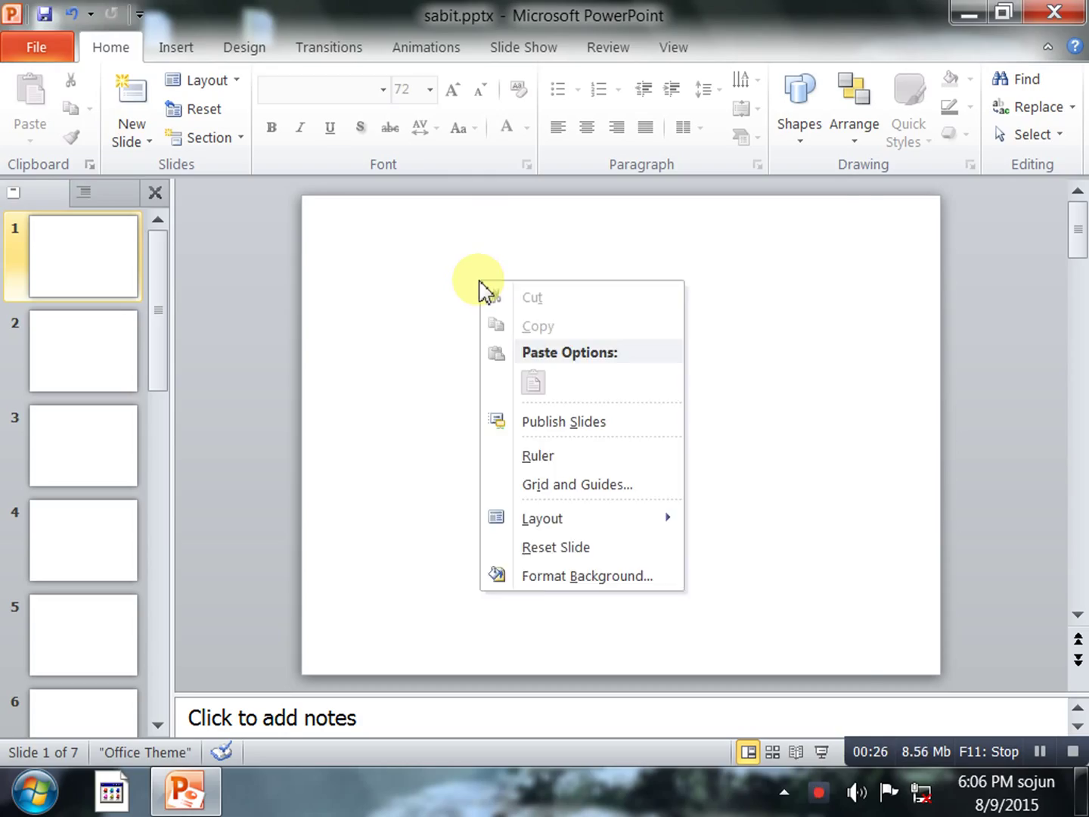
left_click(534, 578)
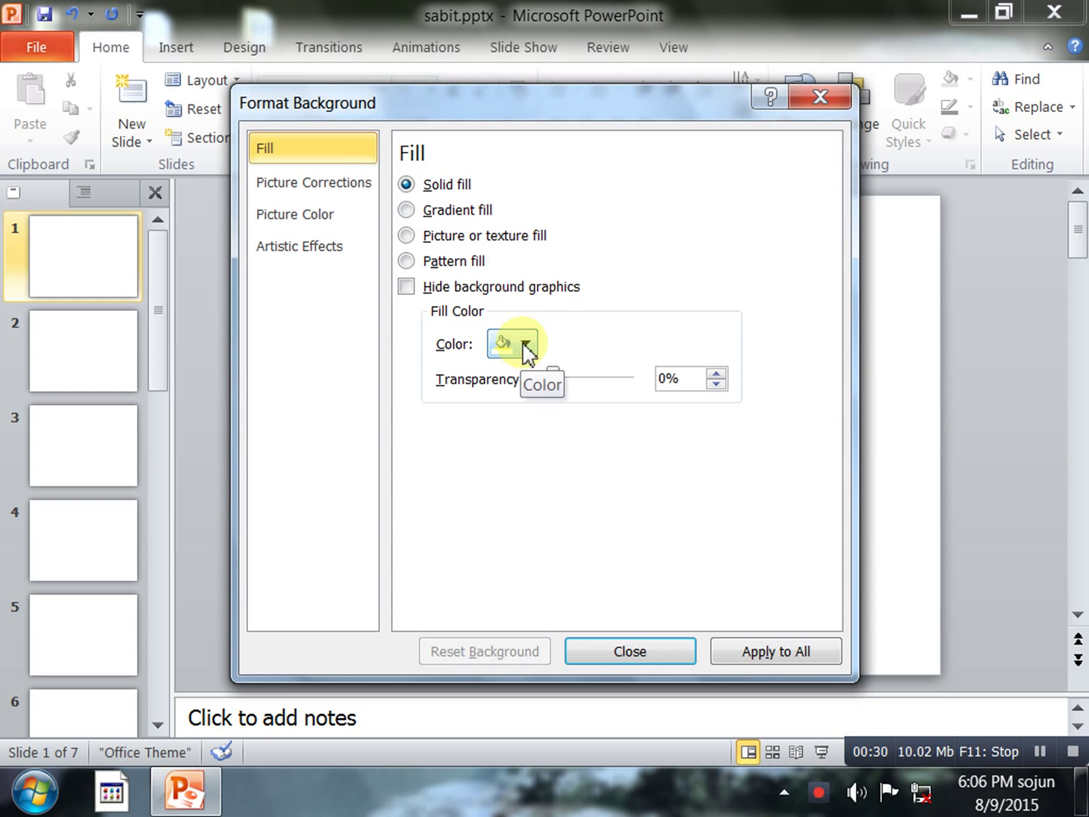
- Switch slide 1's background to Gradient fill and move the dialog so the slide shows
left_click(463, 216)
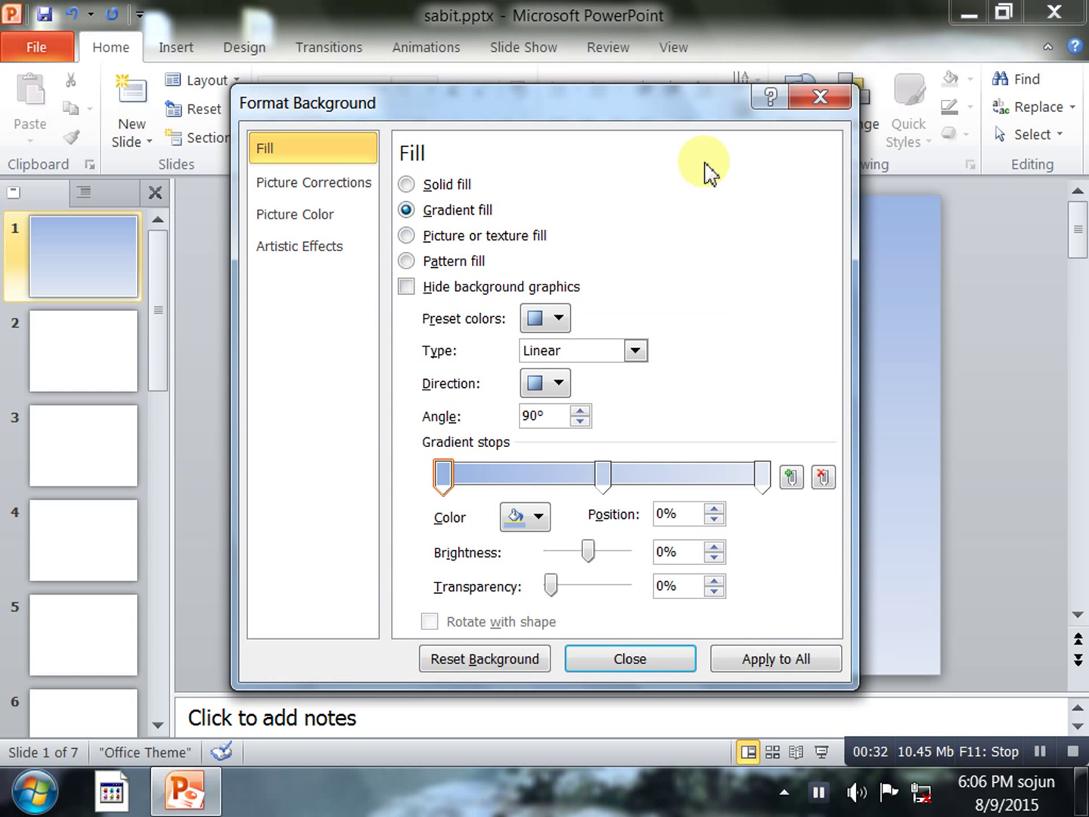
mouse_move(688, 99)
left_mouse_down()
mouse_move(377, 119)
mouse_move(949, 124)
left_mouse_up()
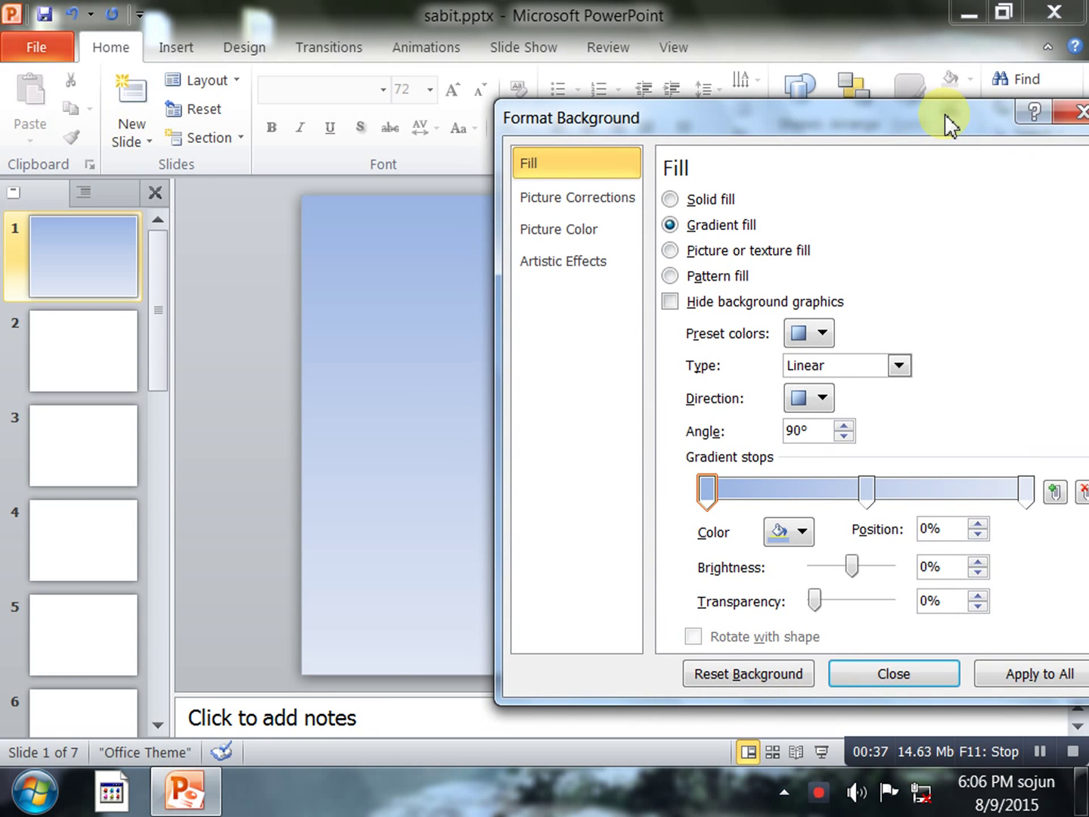
mouse_move(950, 125)
left_mouse_down()
mouse_move(950, 78)
mouse_move(478, 117)
left_mouse_up()
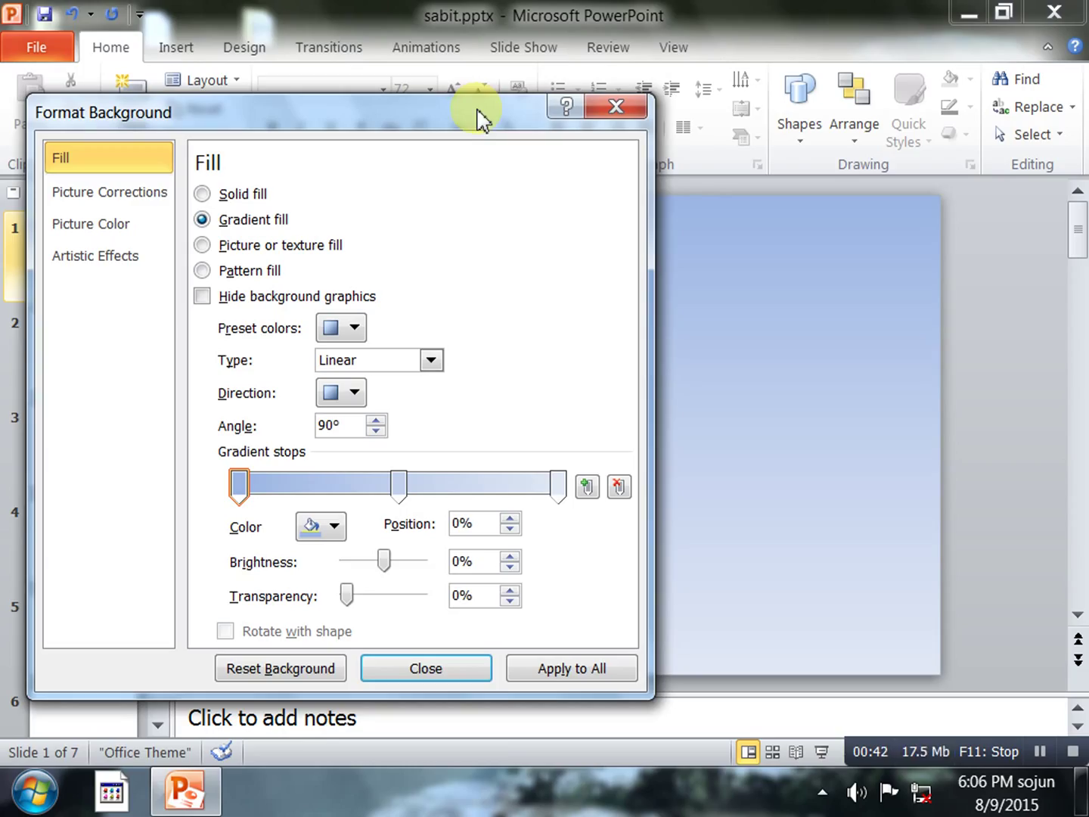
- Color the first gradient stop Red and the last gradient stop Black
left_click(333, 528)
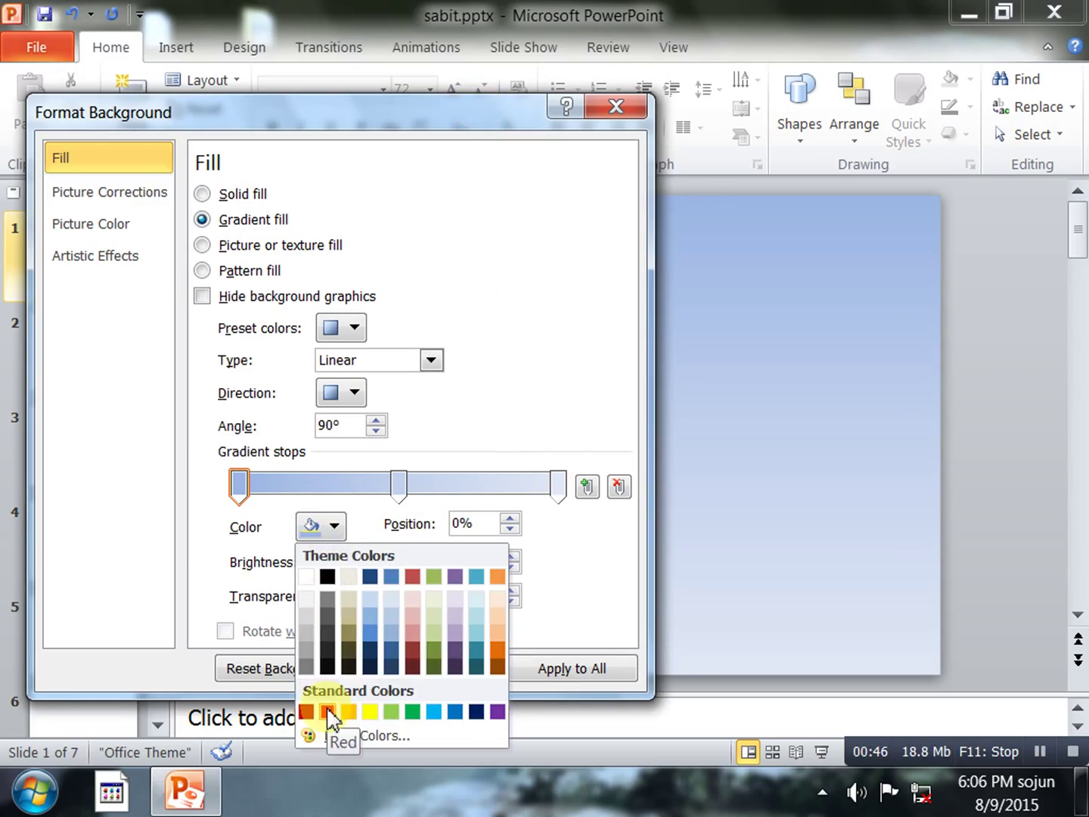
left_click(307, 712)
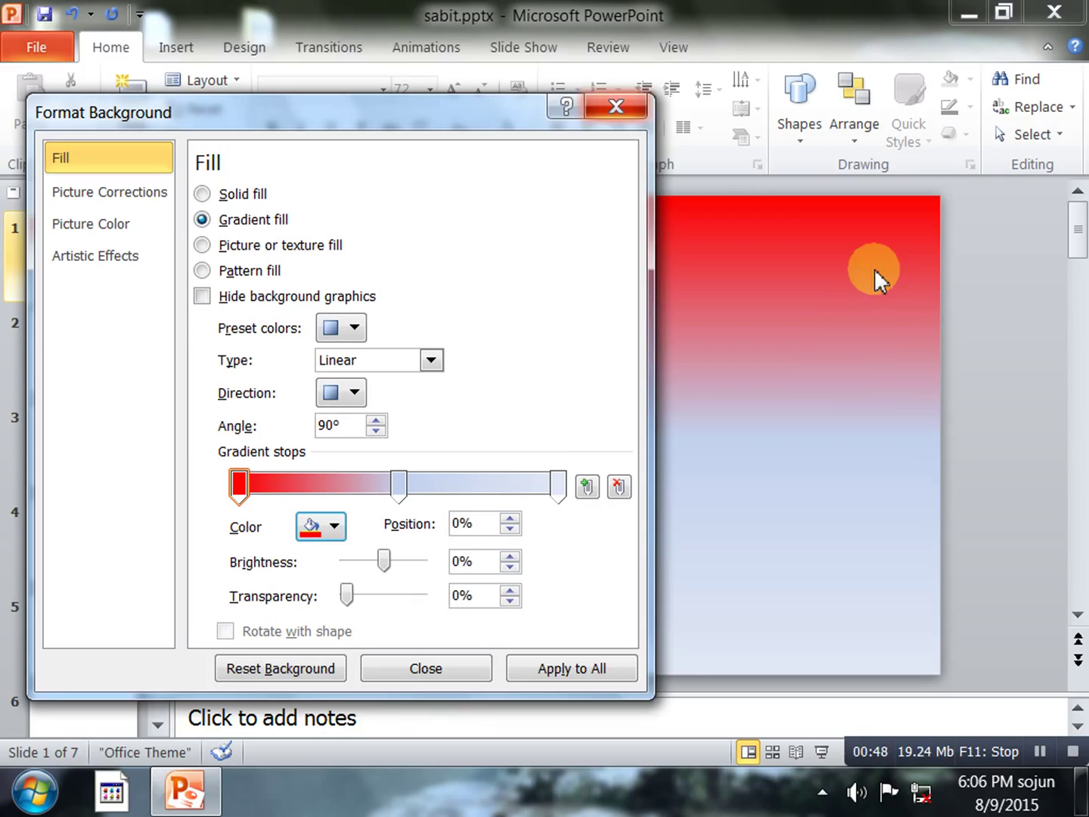
left_click(558, 486)
left_click(333, 527)
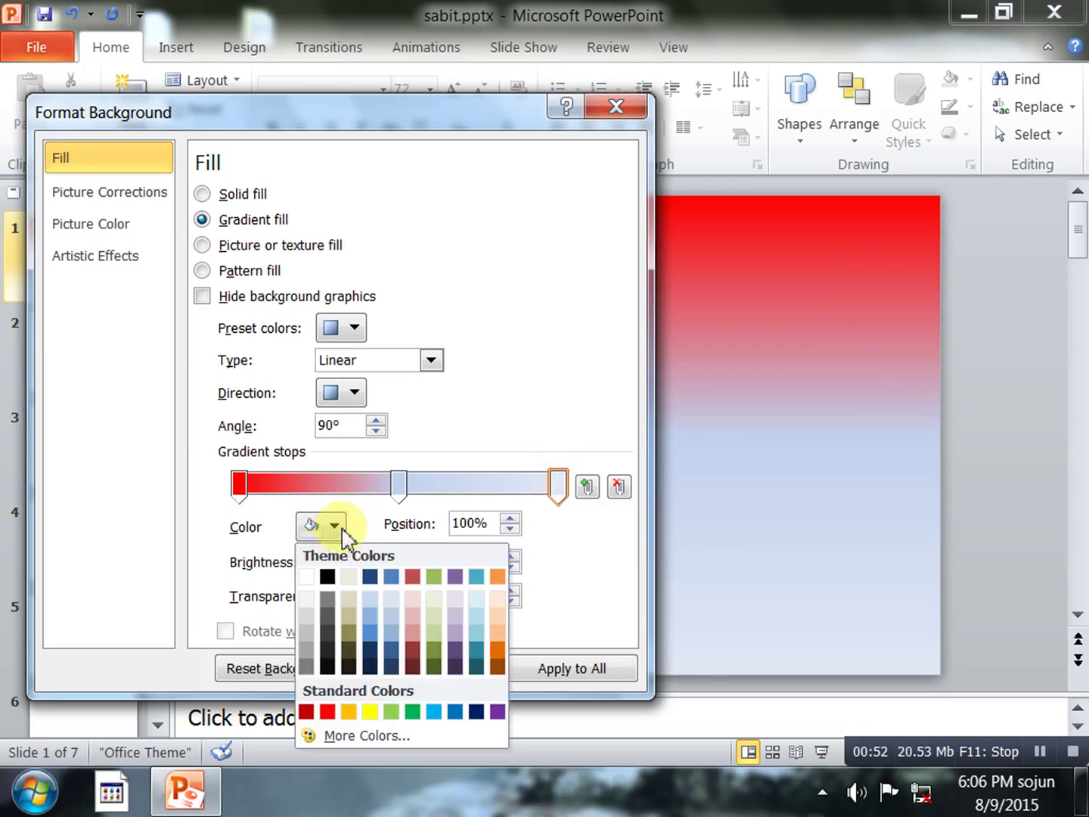
left_click(328, 578)
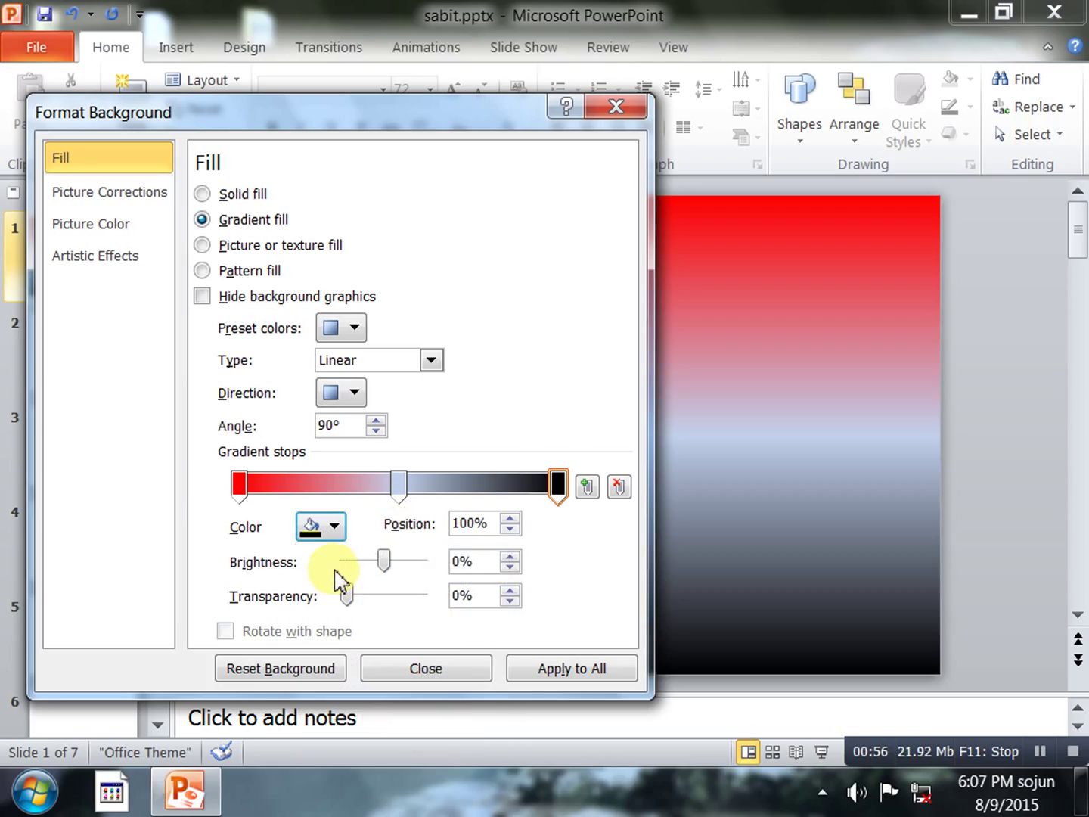
left_click(400, 488)
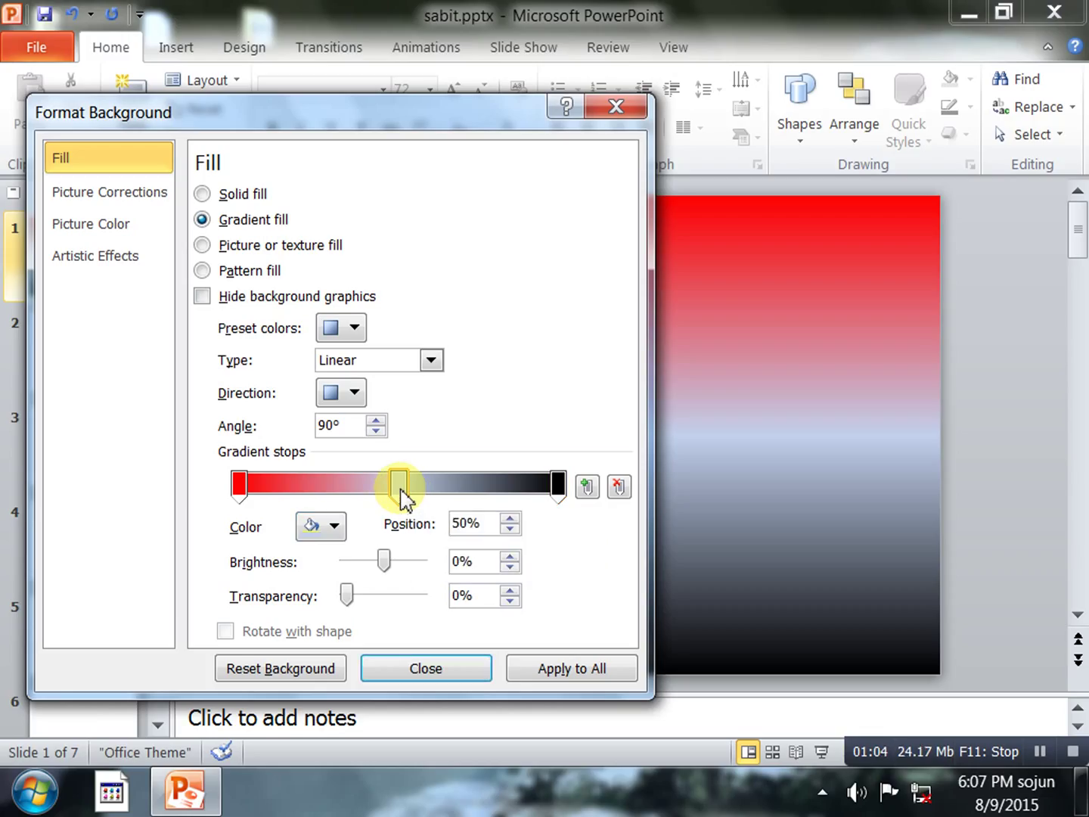
- Position the gradient stops: middle at about 40%, red at 8%, black at 90%
left_click_drag(400, 487, 370, 487)
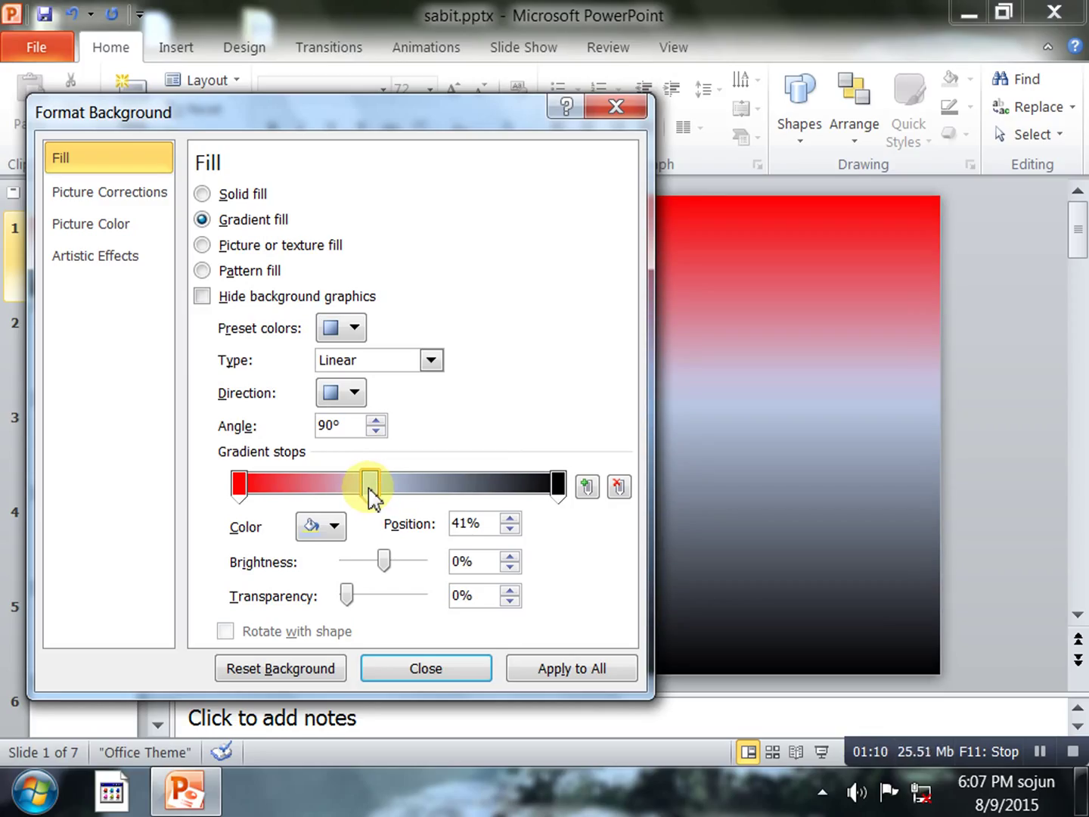
left_click_drag(373, 500, 370, 499)
left_click_drag(240, 488, 268, 501)
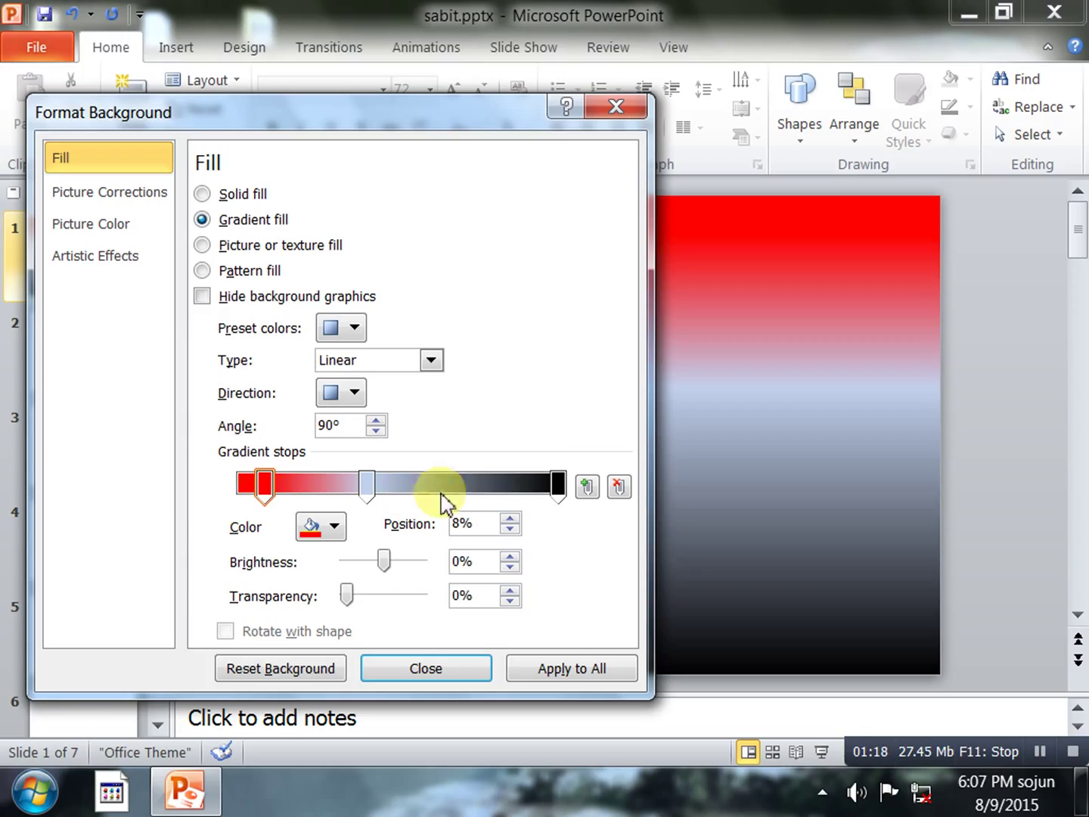
left_click_drag(558, 493, 523, 491)
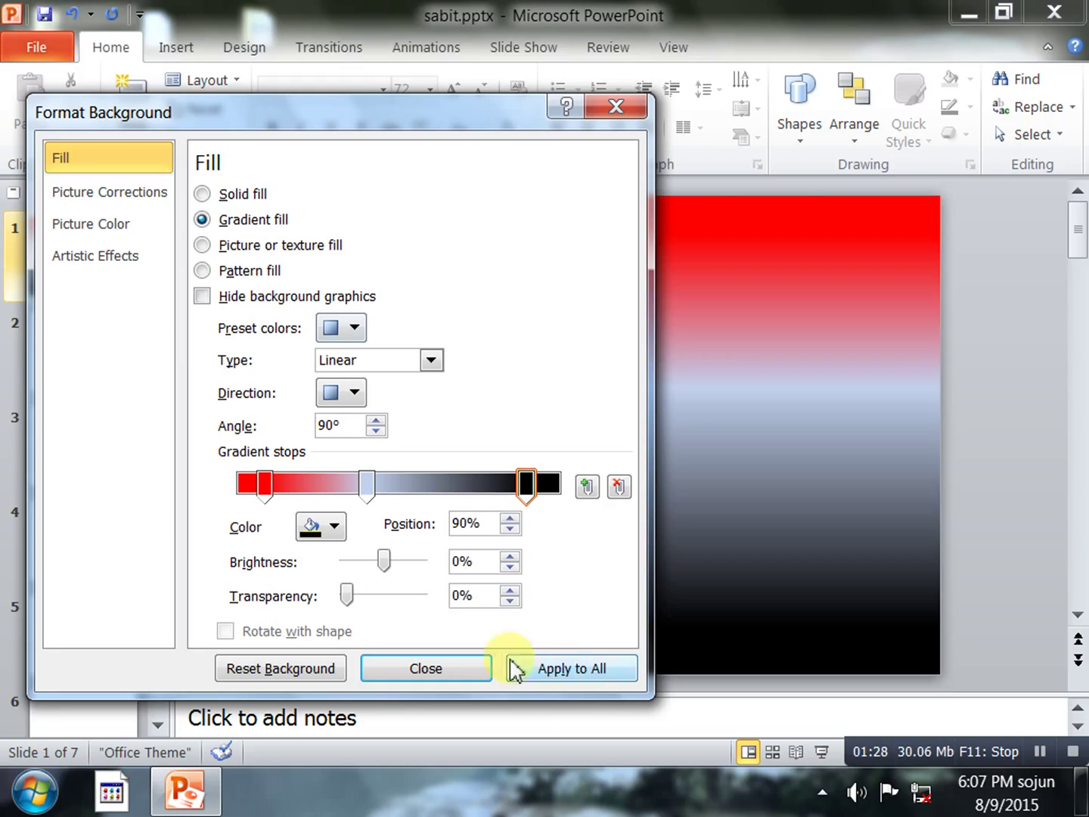
left_click_drag(353, 121, 748, 142)
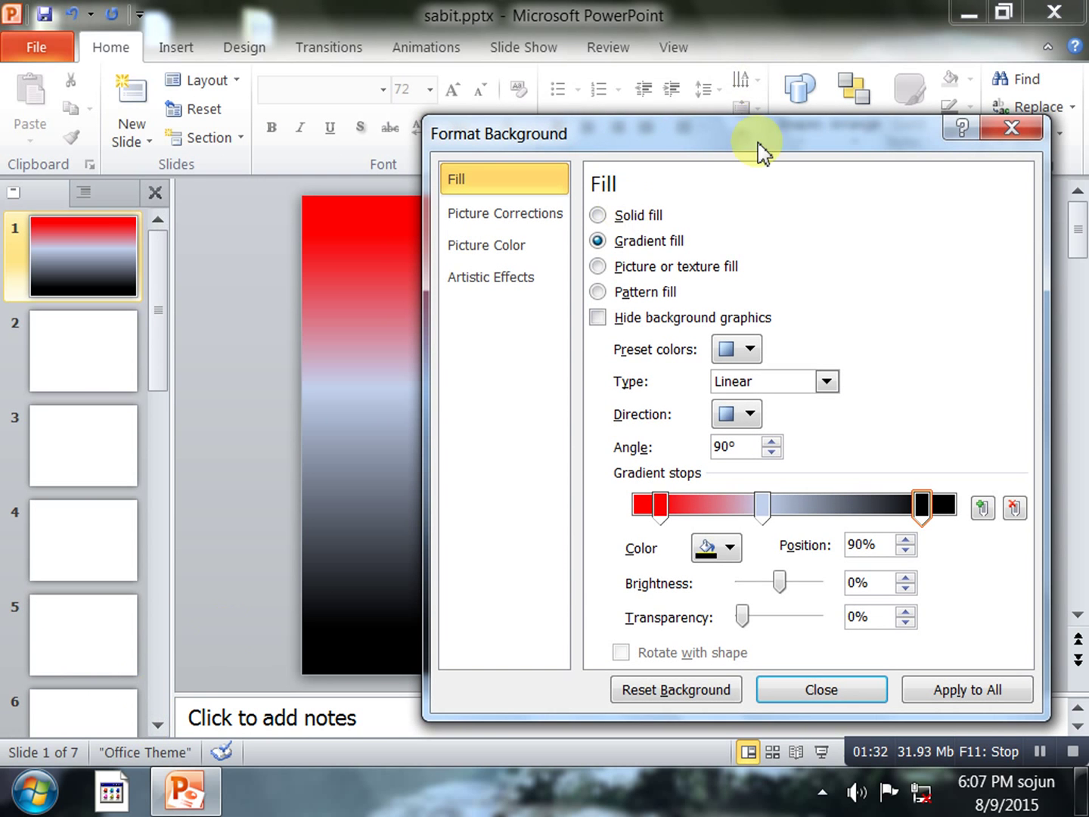
left_click_drag(759, 144, 471, 110)
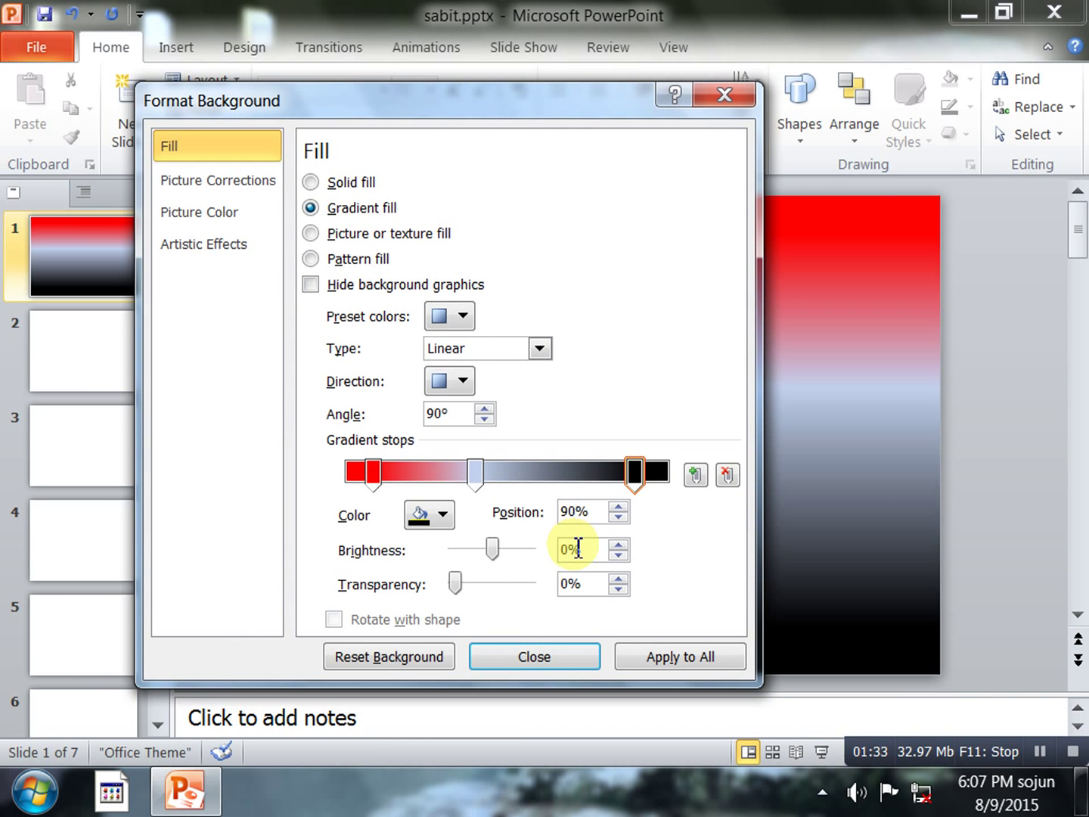
mouse_move(579, 549)
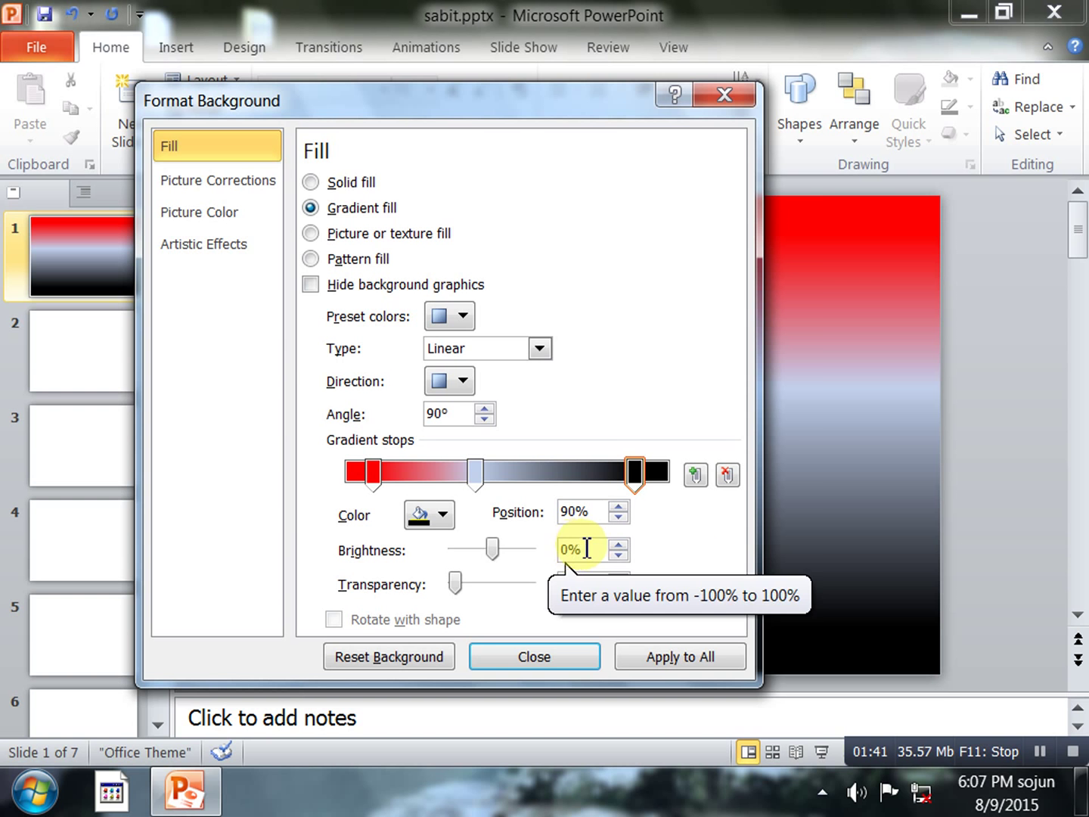
- Apply the gradient background to all seven slides and close Format Background
left_click(648, 658)
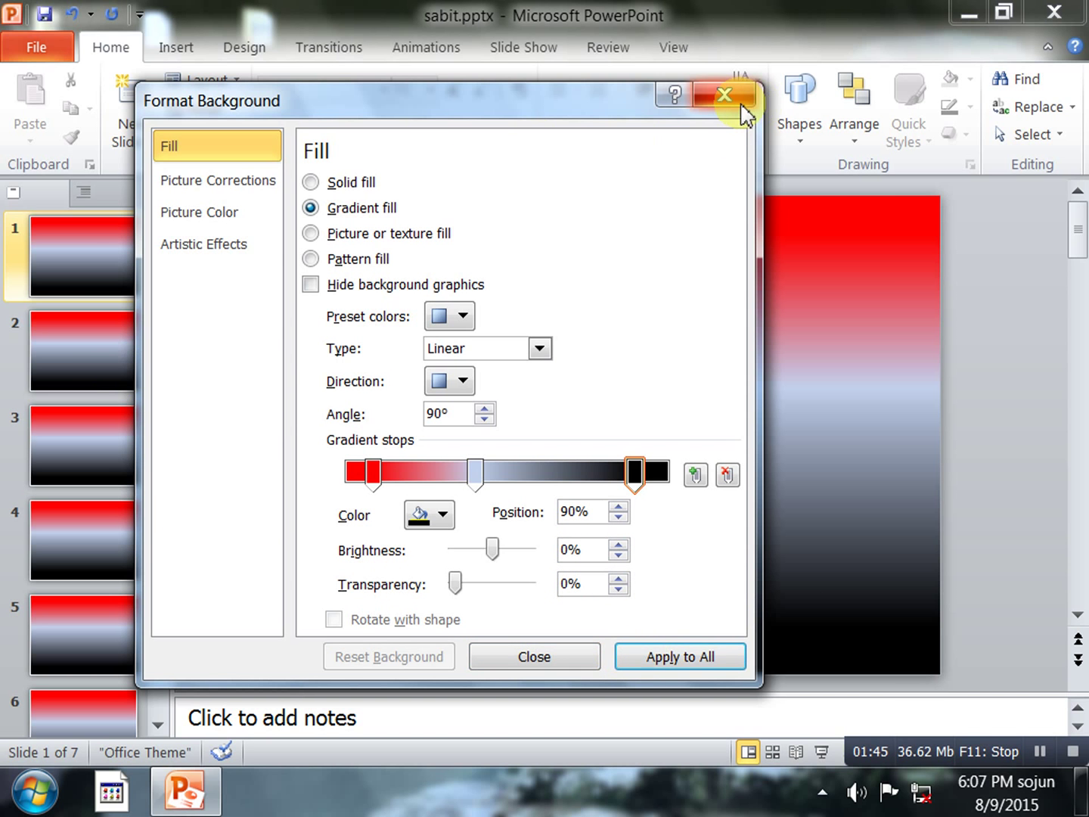
left_click(743, 108)
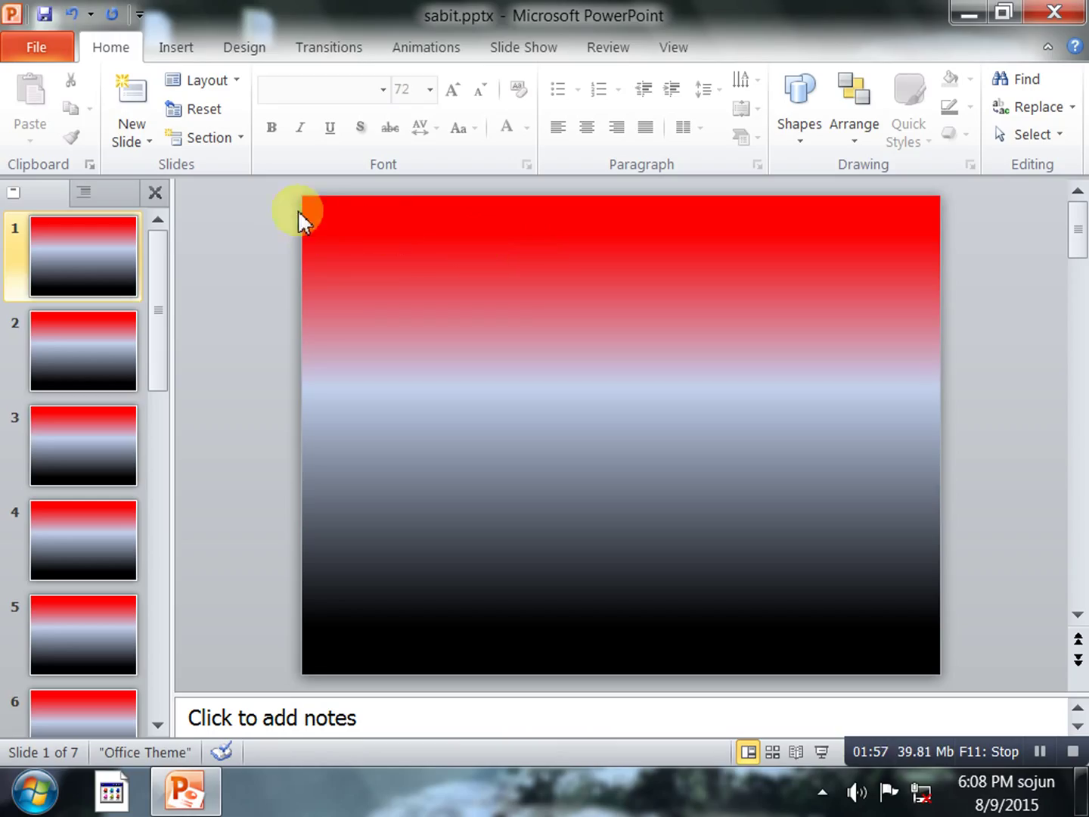
left_click(179, 53)
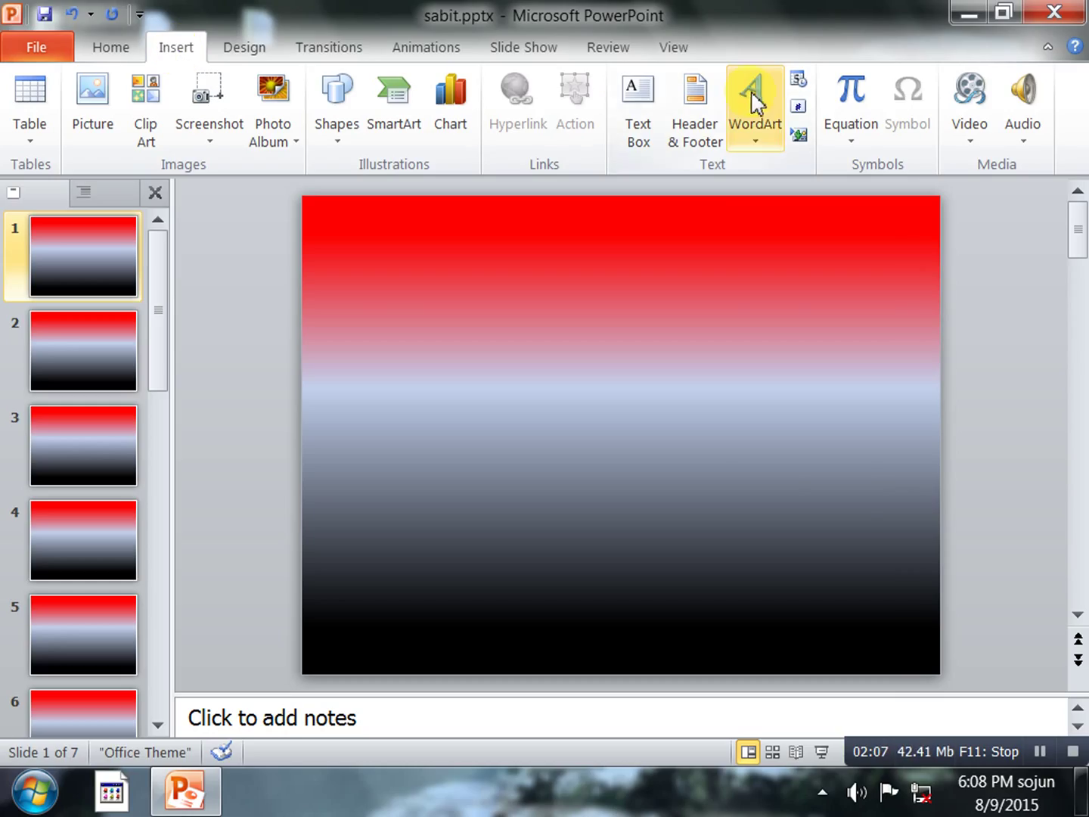
- Insert WordArt in the blue gradient style at row 3, column 4 on slide 1
left_click(761, 145)
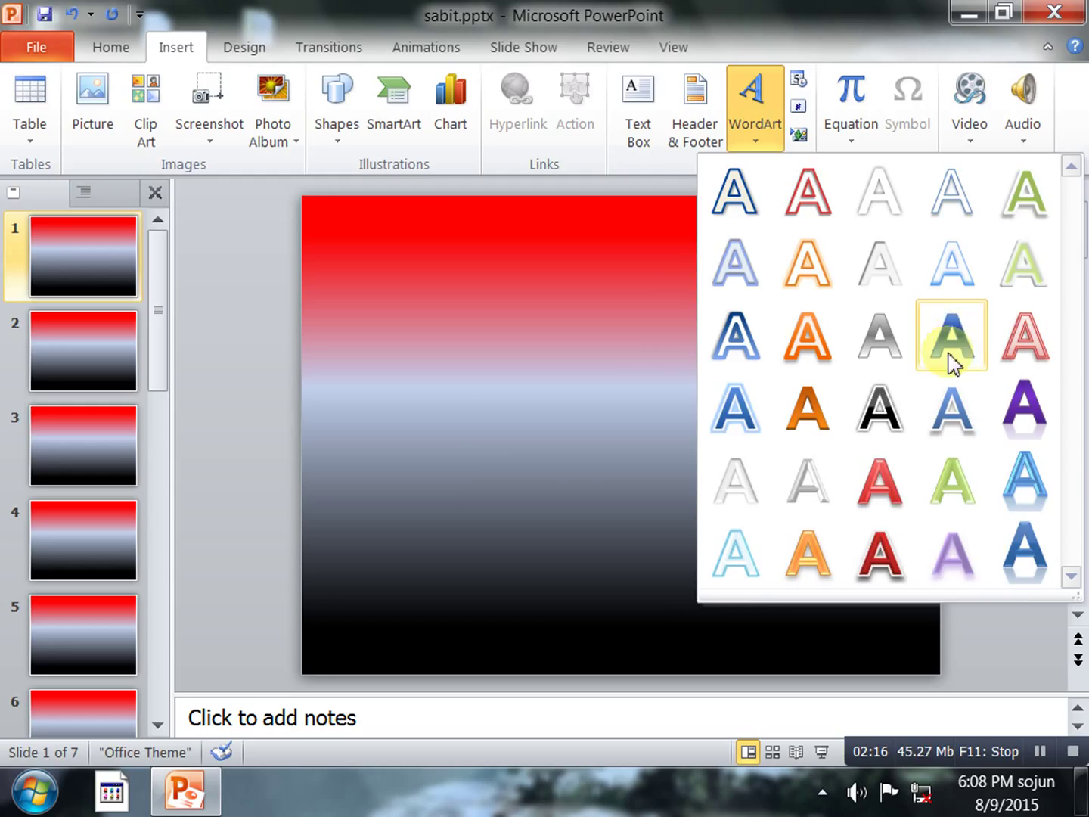
left_click(962, 355)
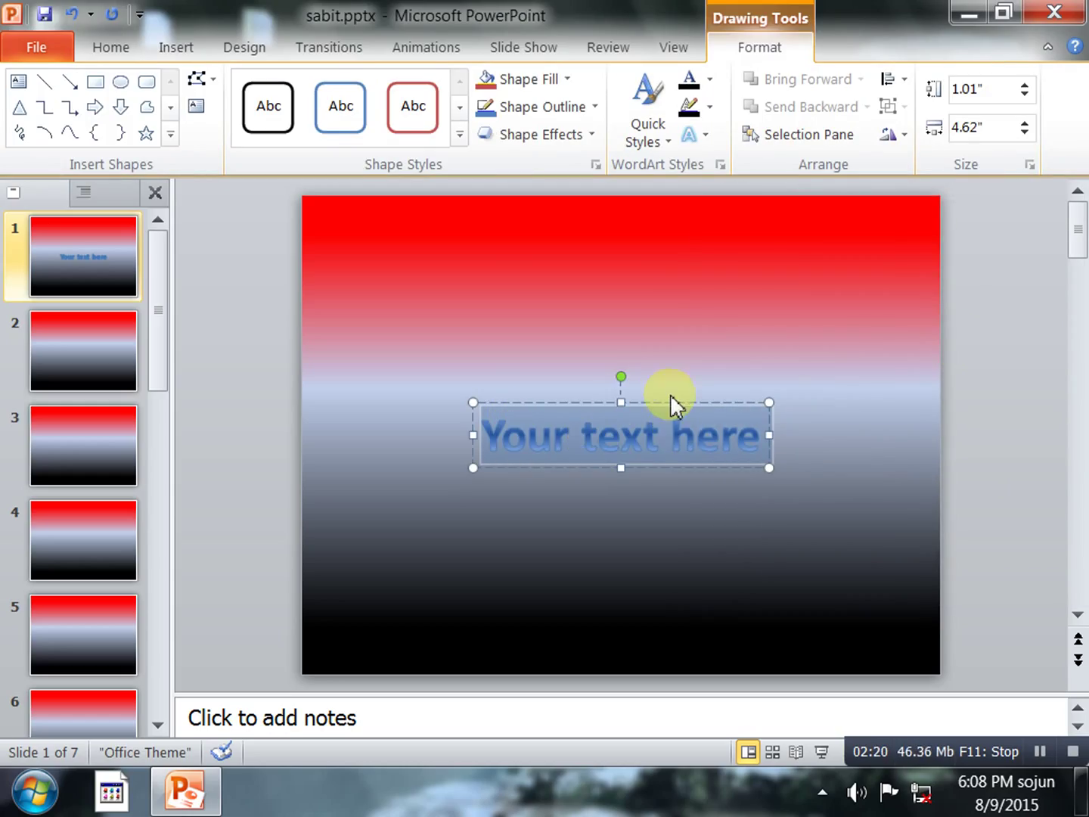
mouse_move(664, 408)
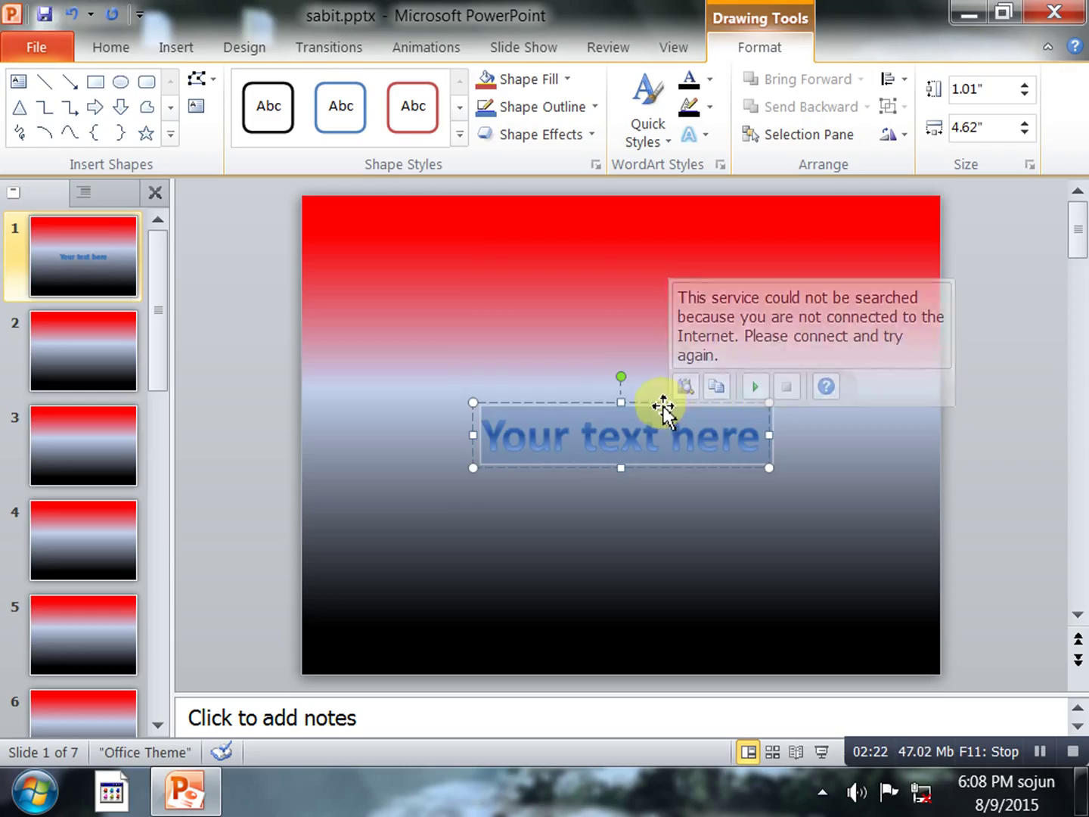
- Move the WordArt up and replace its placeholder text with 'Welcome'
left_click_drag(662, 404, 693, 240)
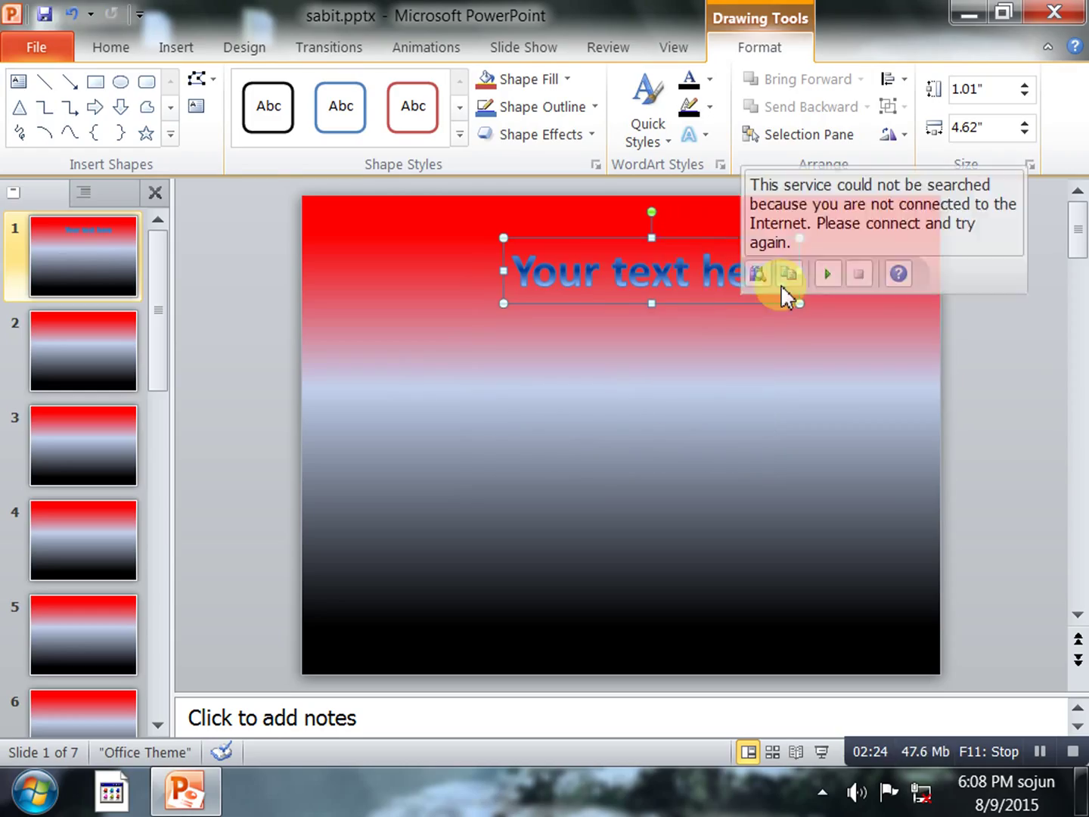
left_click(692, 280)
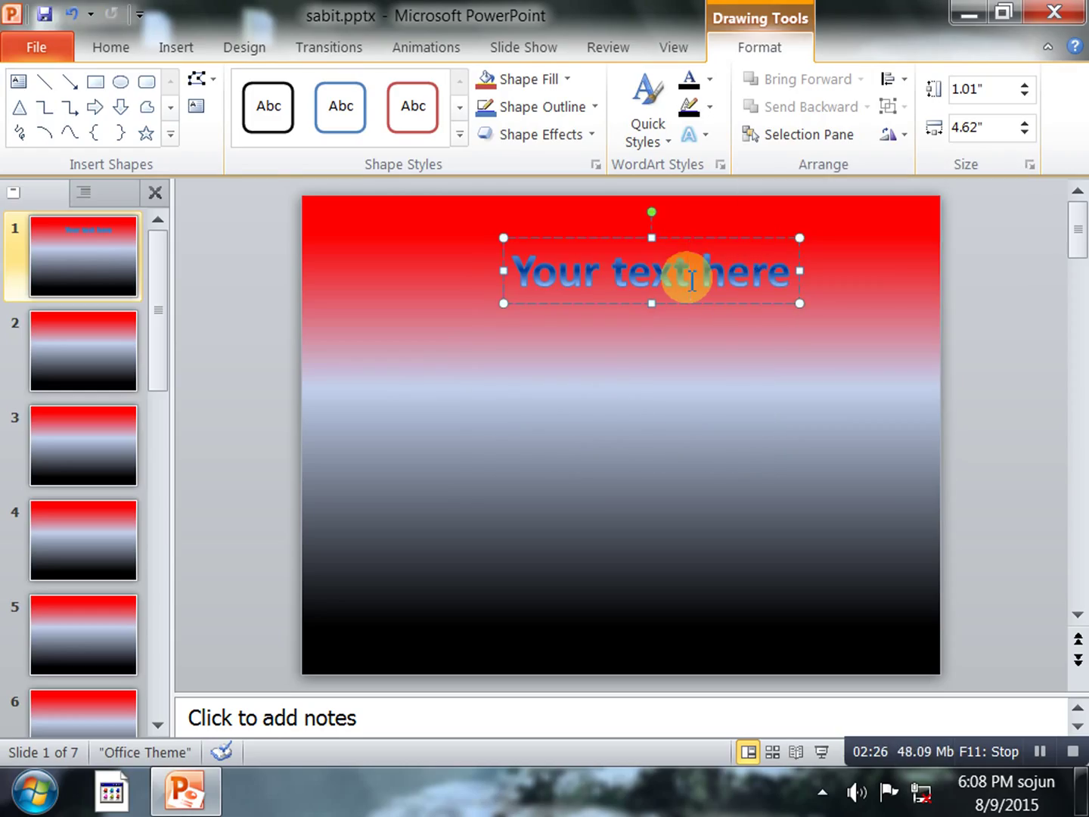
key("ctrl+a")
key("Delete")
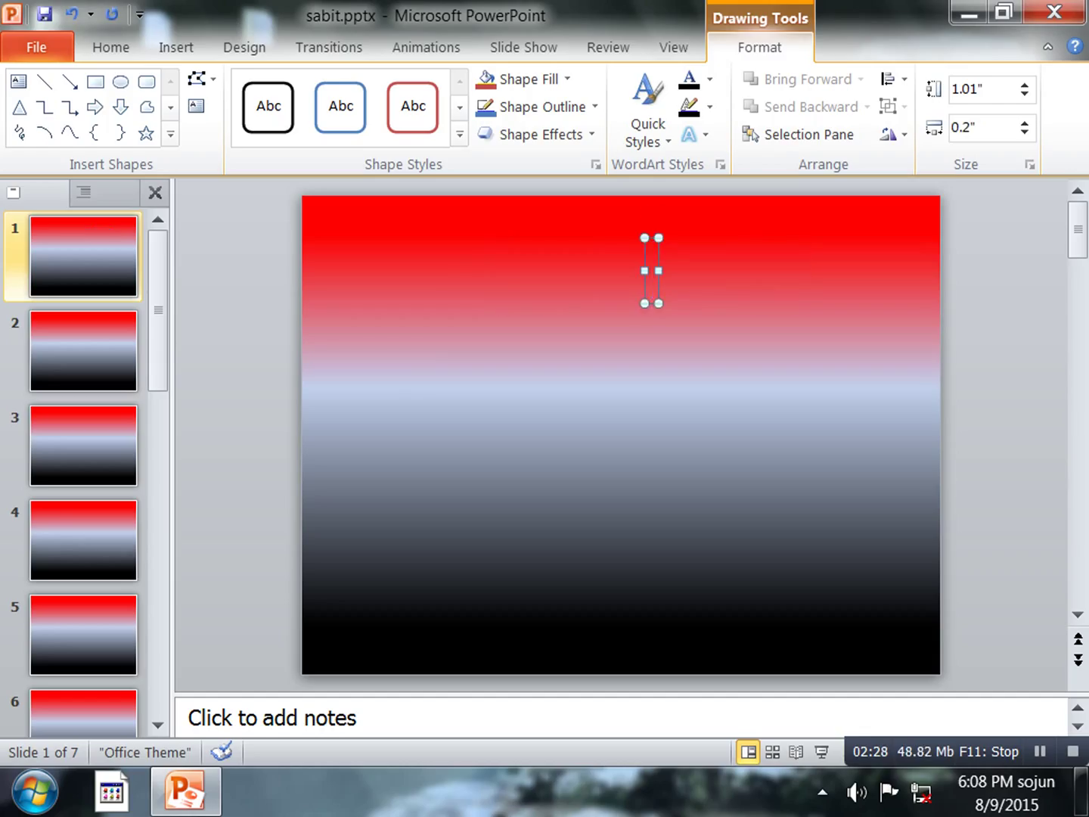
type("Welcom")
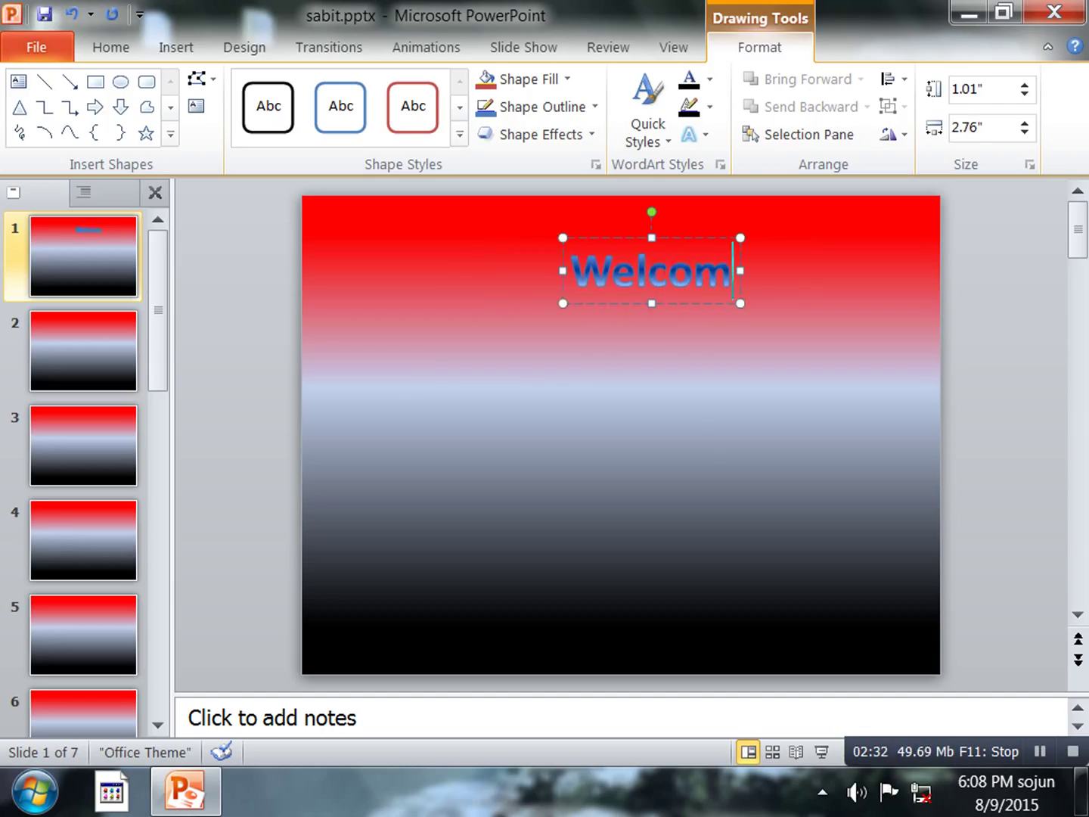
type("e")
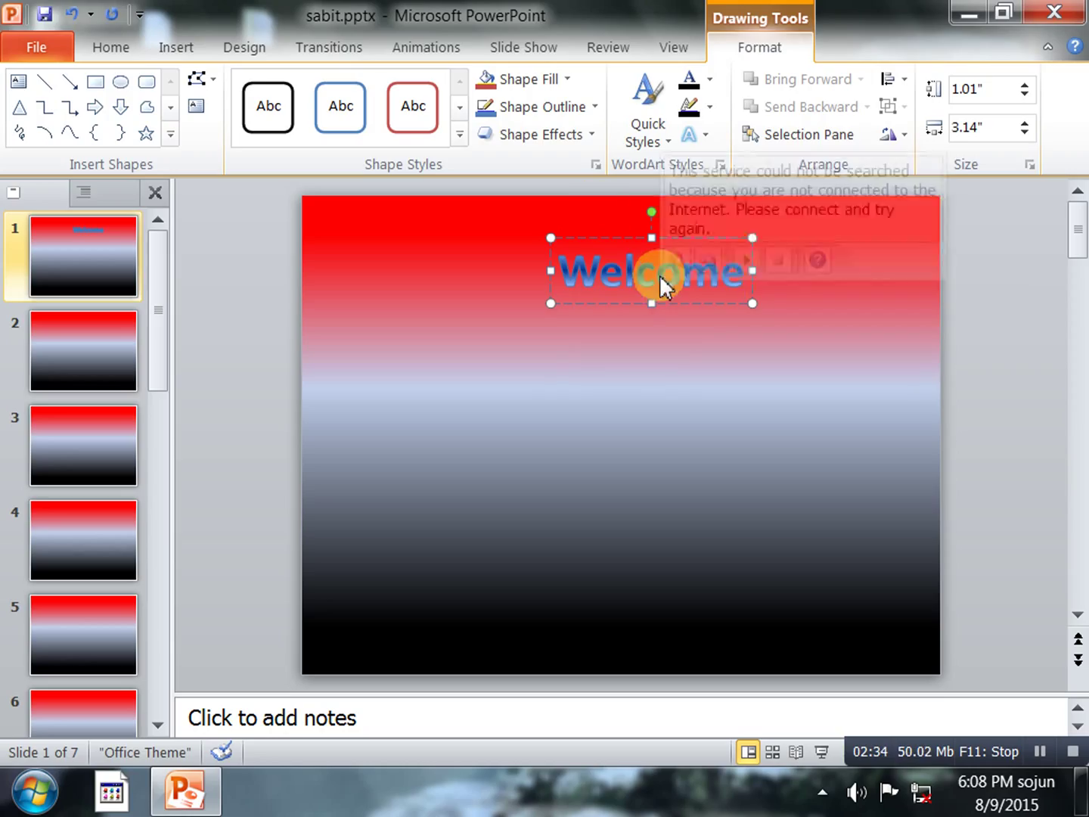
- Enlarge the Welcome text two font-size steps
double_click(644, 276)
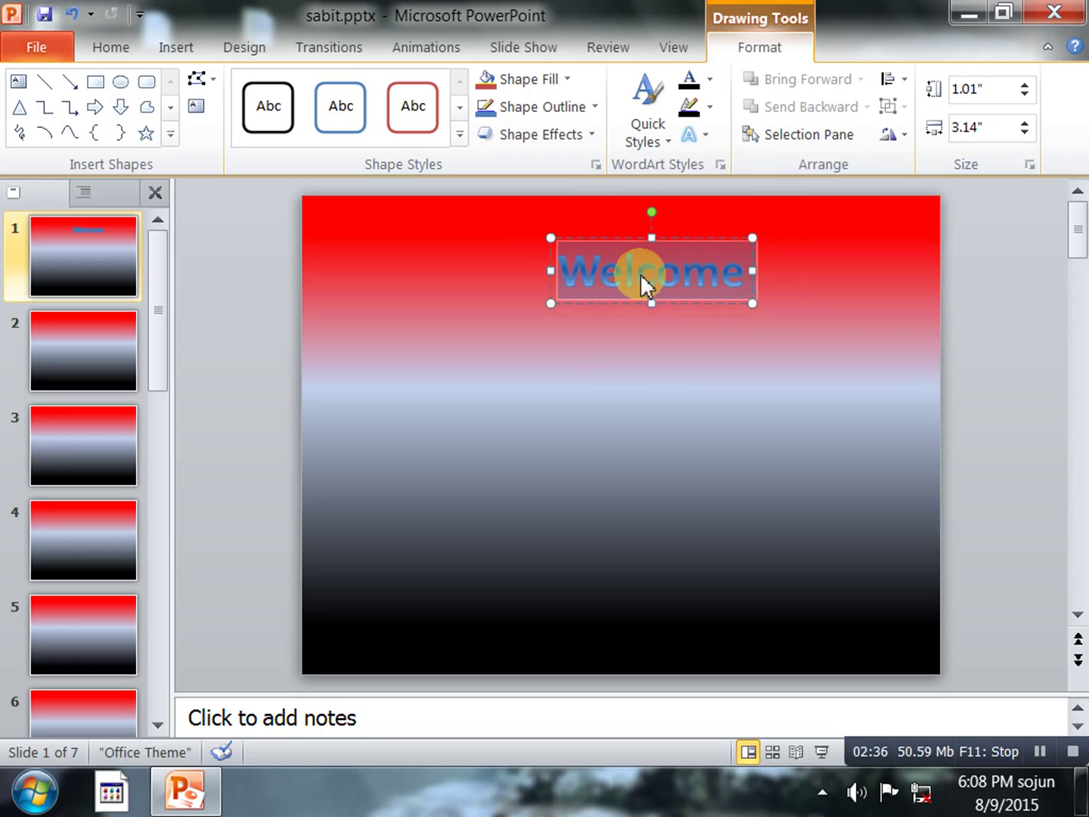
key("ctrl+shift+period")
key("ctrl+shift+period")
key("ctrl+shift+period")
key("ctrl+shift+period")
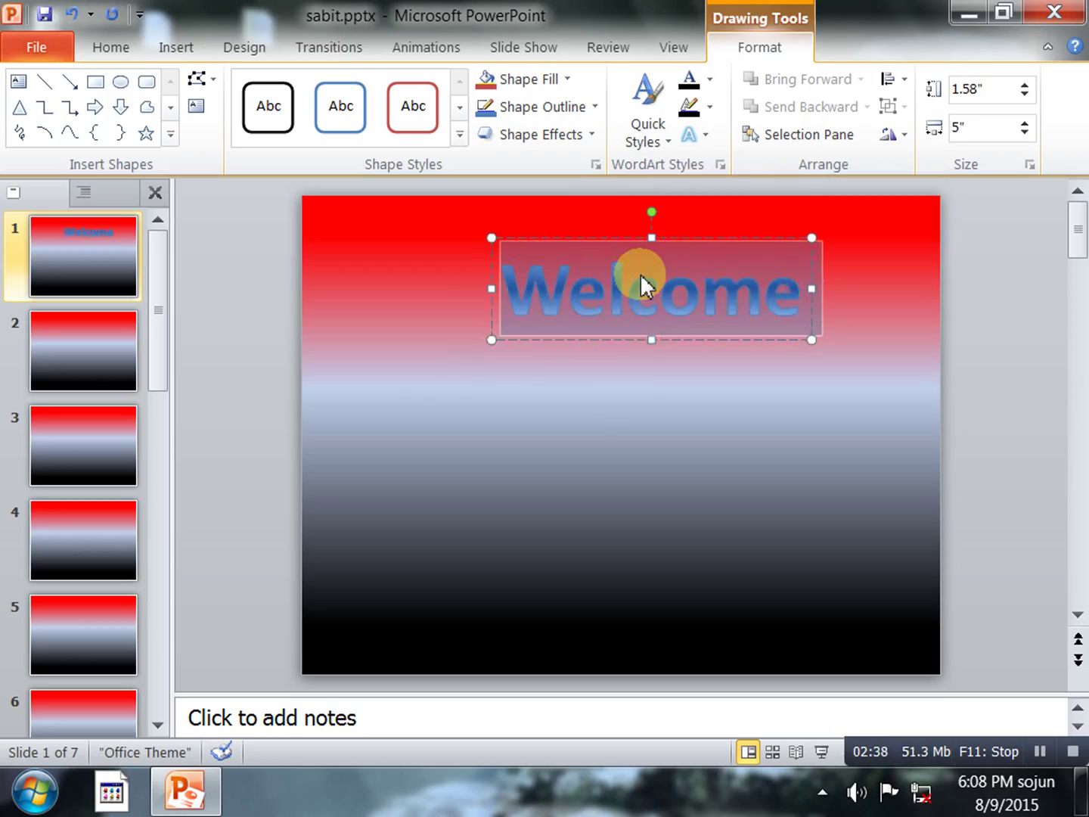
key("ctrl+shift+period")
- Nudge the Welcome WordArt box into place near the top centre of slide 1
left_click(588, 239)
key("Left")
key("Left")
key("Left")
key("Left")
key("Left")
key("Left")
key("Up")
key("Up")
key("Up")
key("Up")
key("Right")
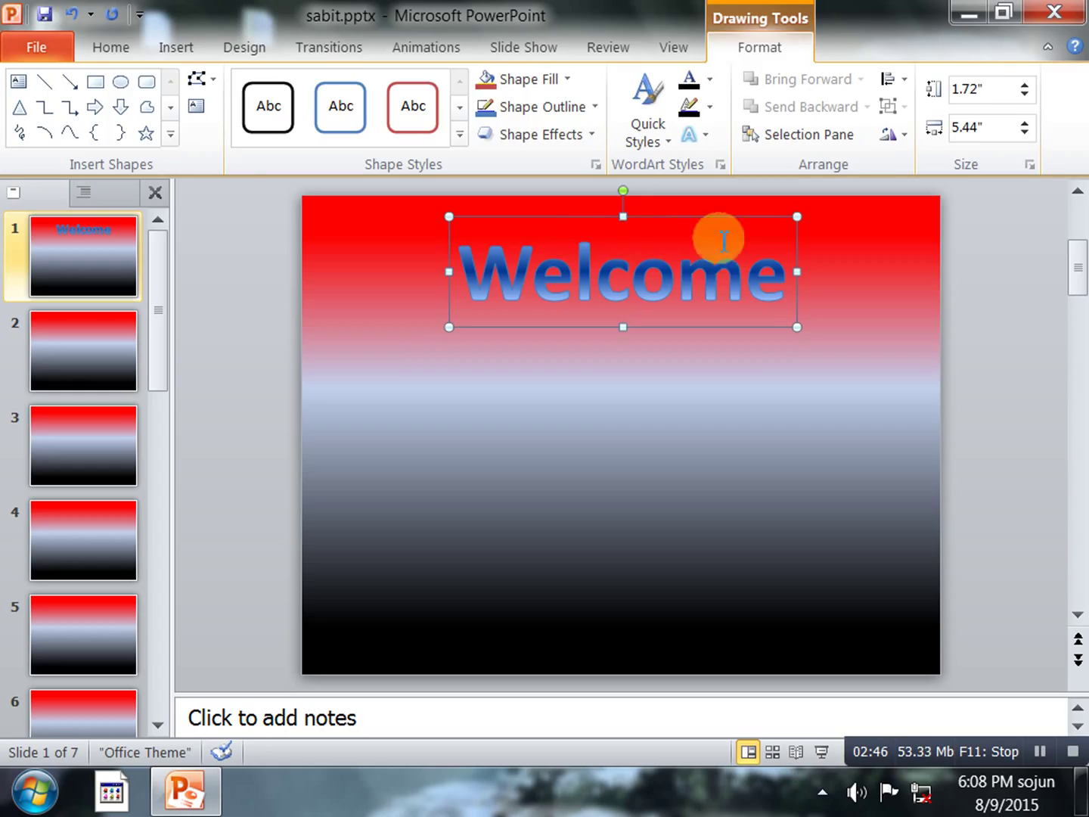
left_click(847, 257)
left_click(668, 300)
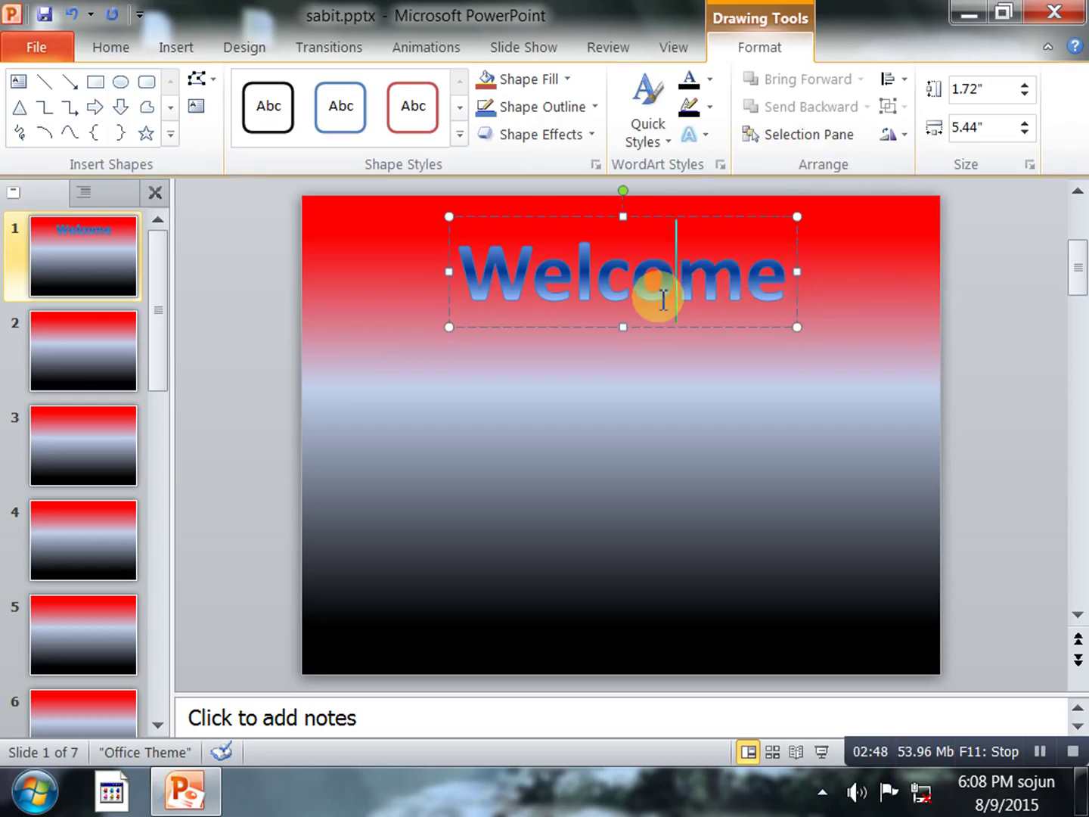
double_click(659, 301)
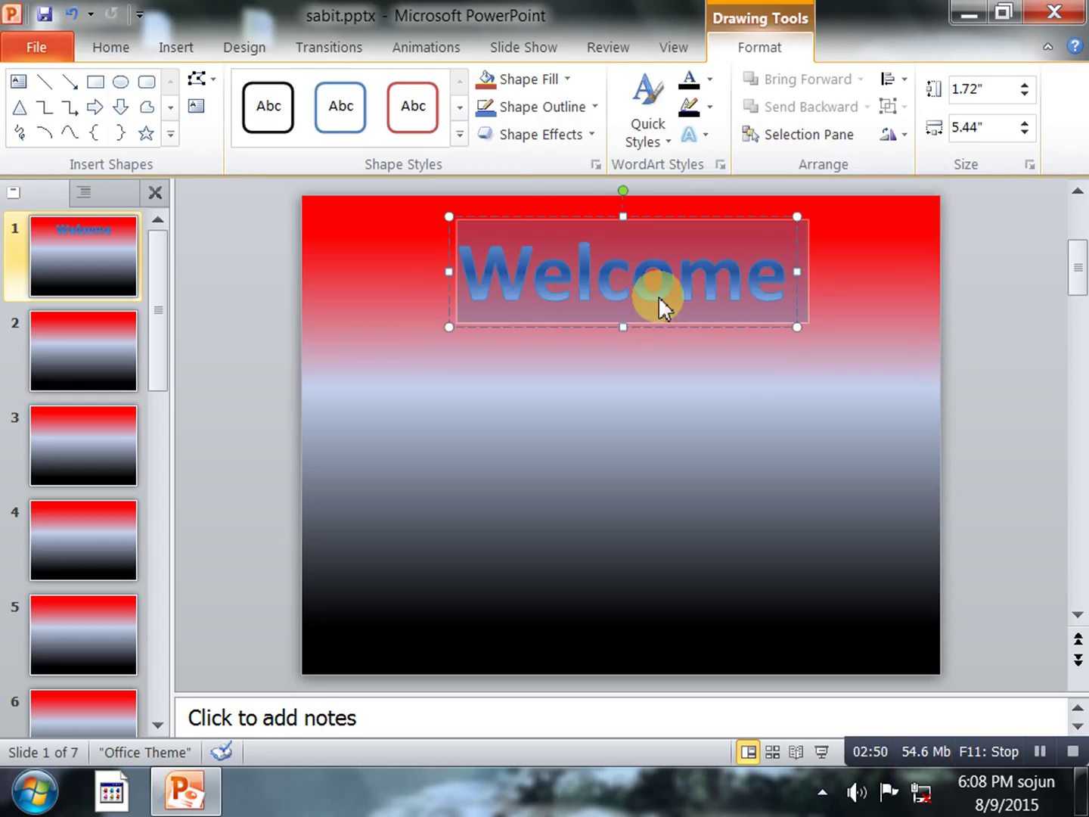
left_click(459, 134)
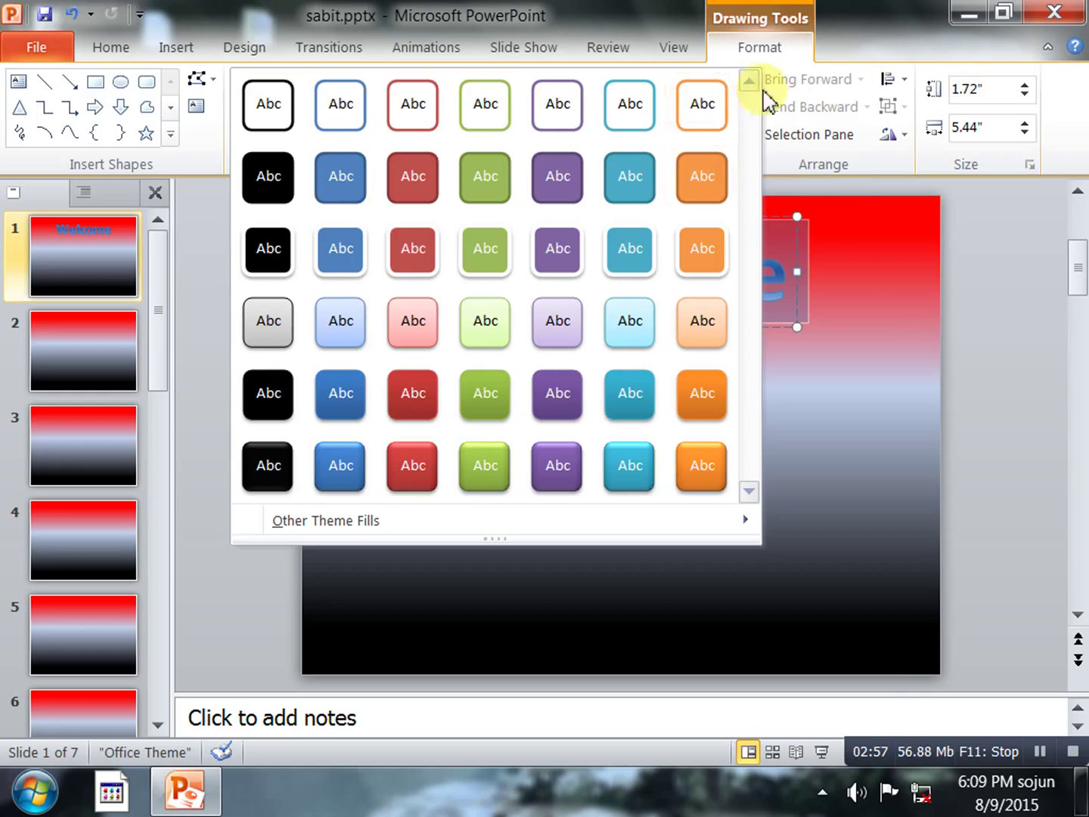
left_click(865, 234)
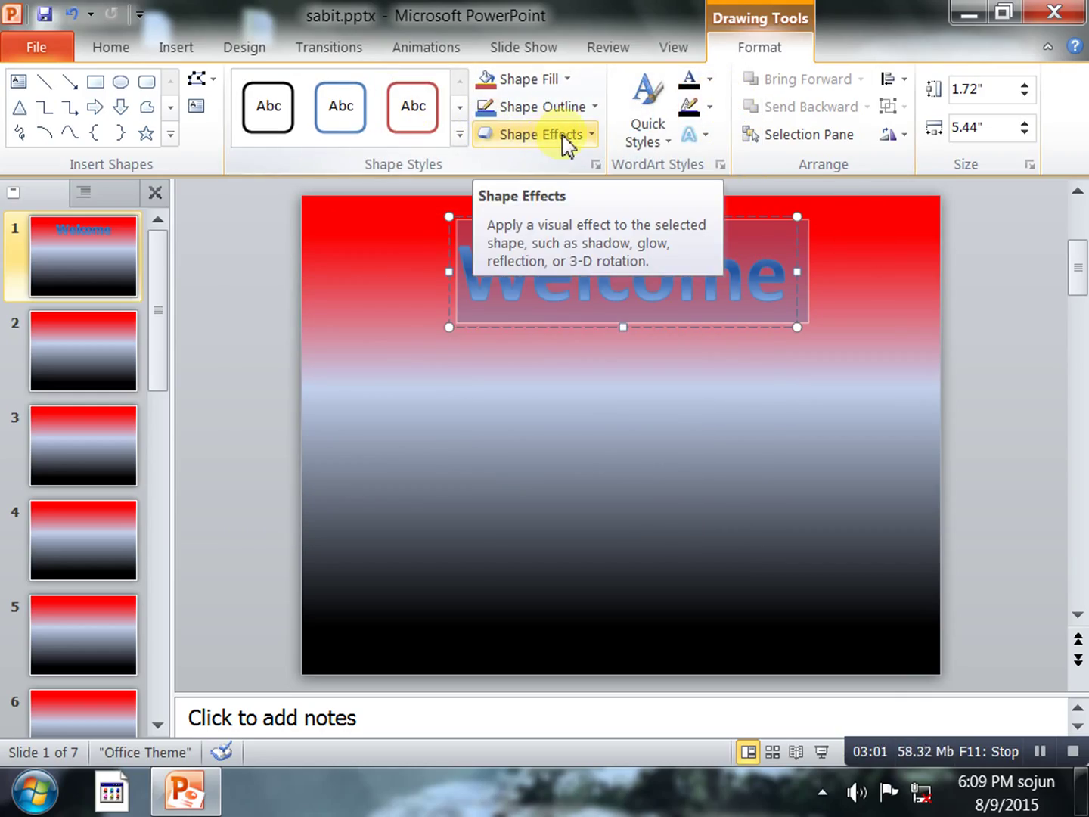
- Give the Welcome WordArt the blue glow variation from the fourth row
left_click(699, 144)
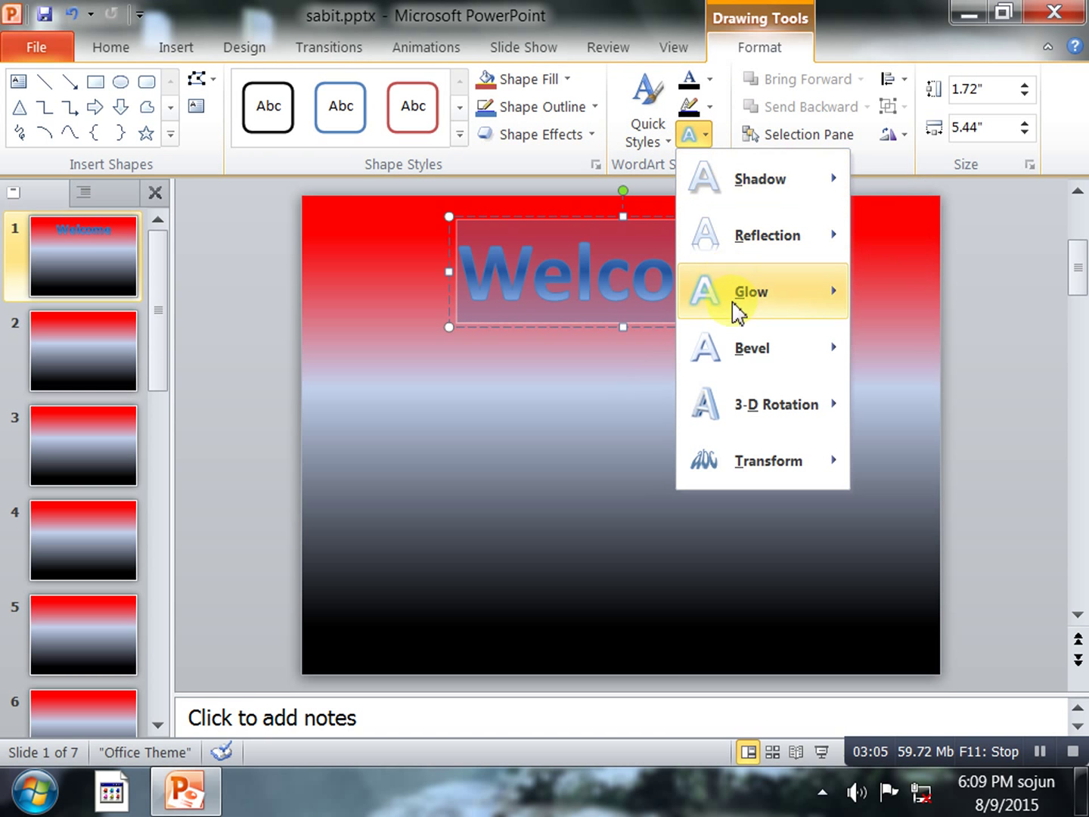
mouse_move(762, 291)
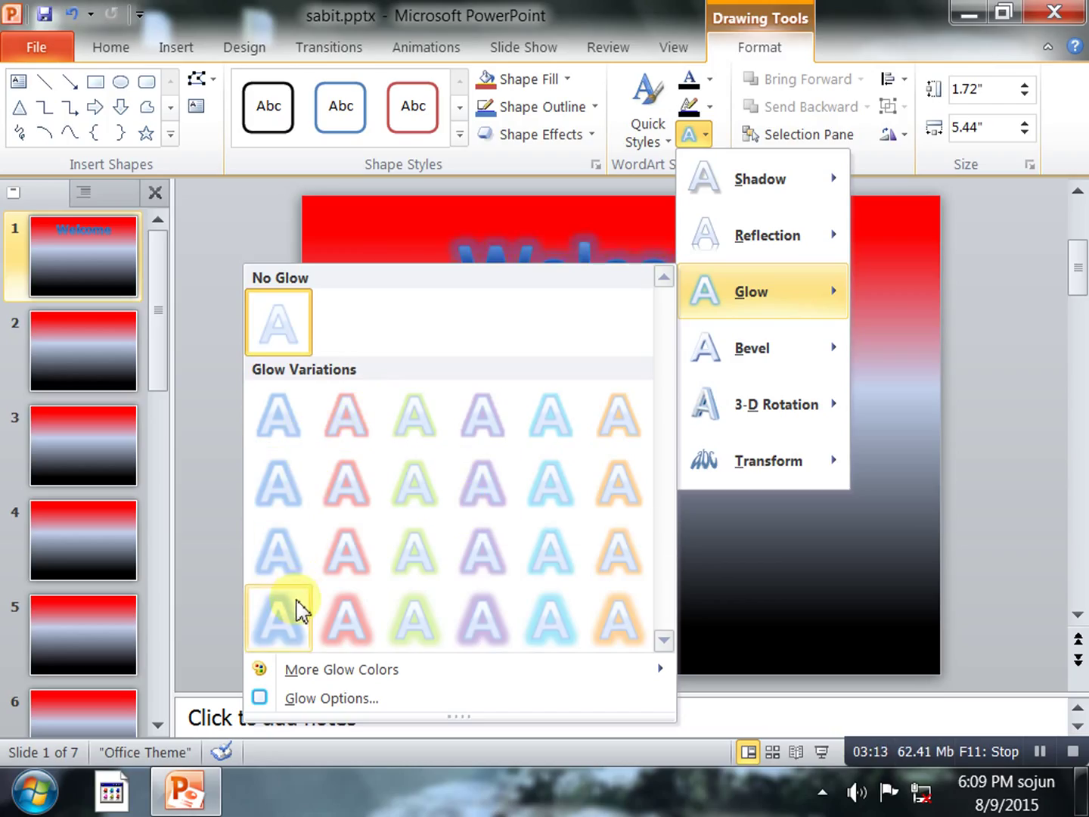
left_click(295, 620)
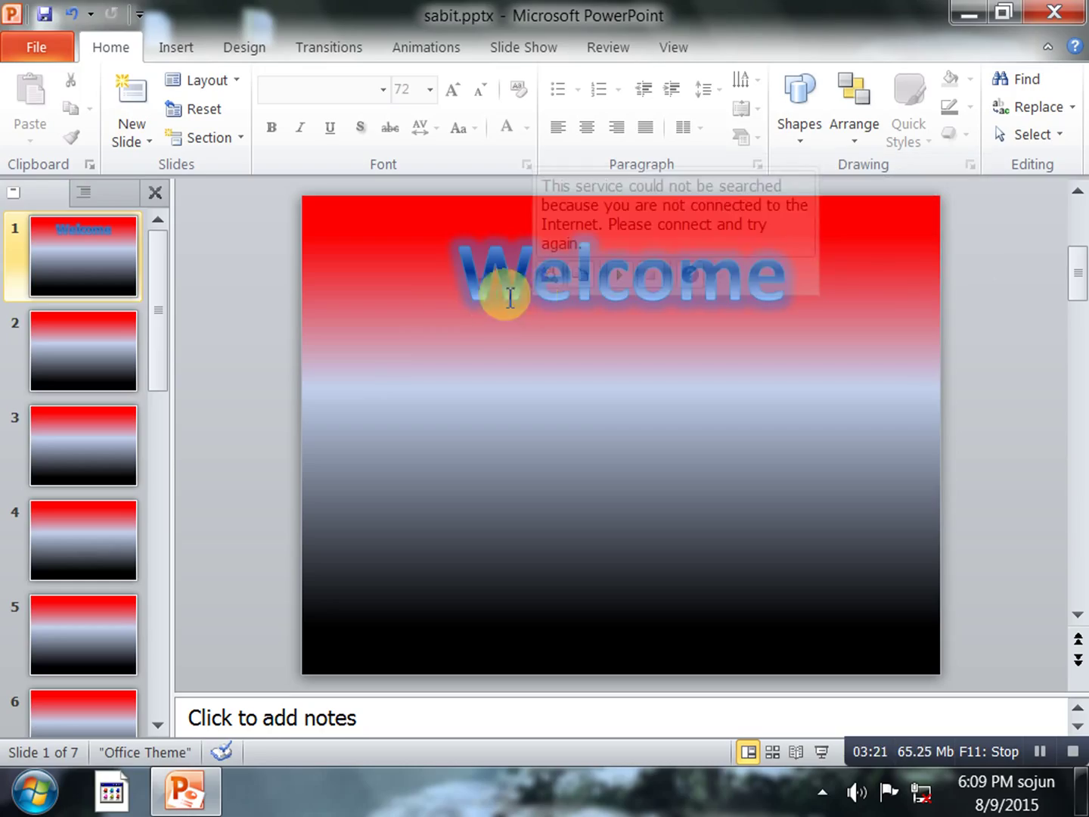
left_click(479, 289)
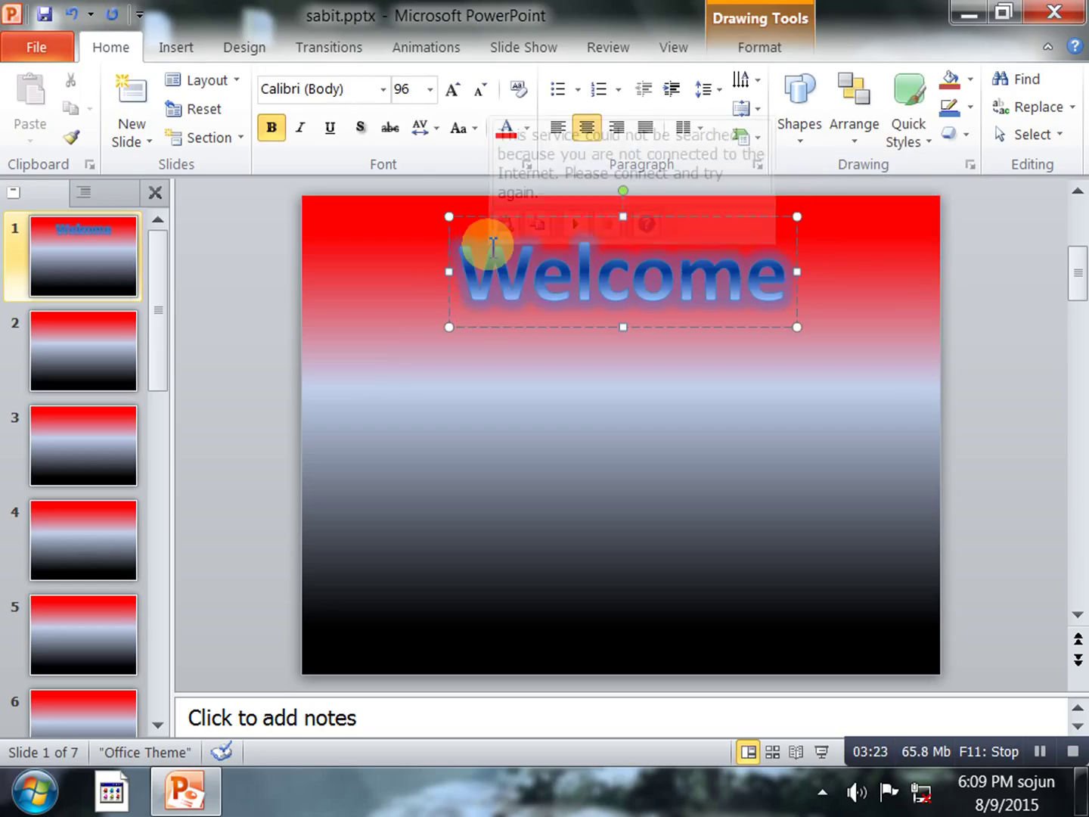
left_click(779, 50)
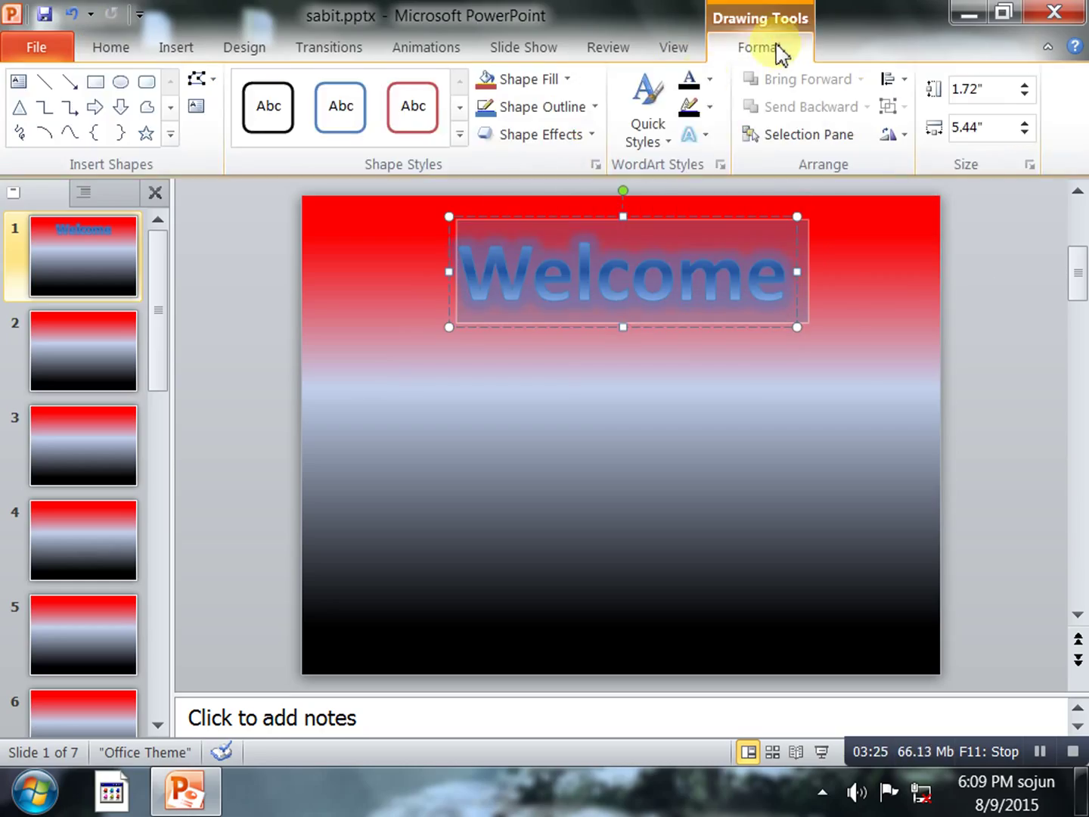
- Apply a Parallel 3-D rotation preset to Welcome and tilt its box slightly counter-clockwise
left_click(708, 144)
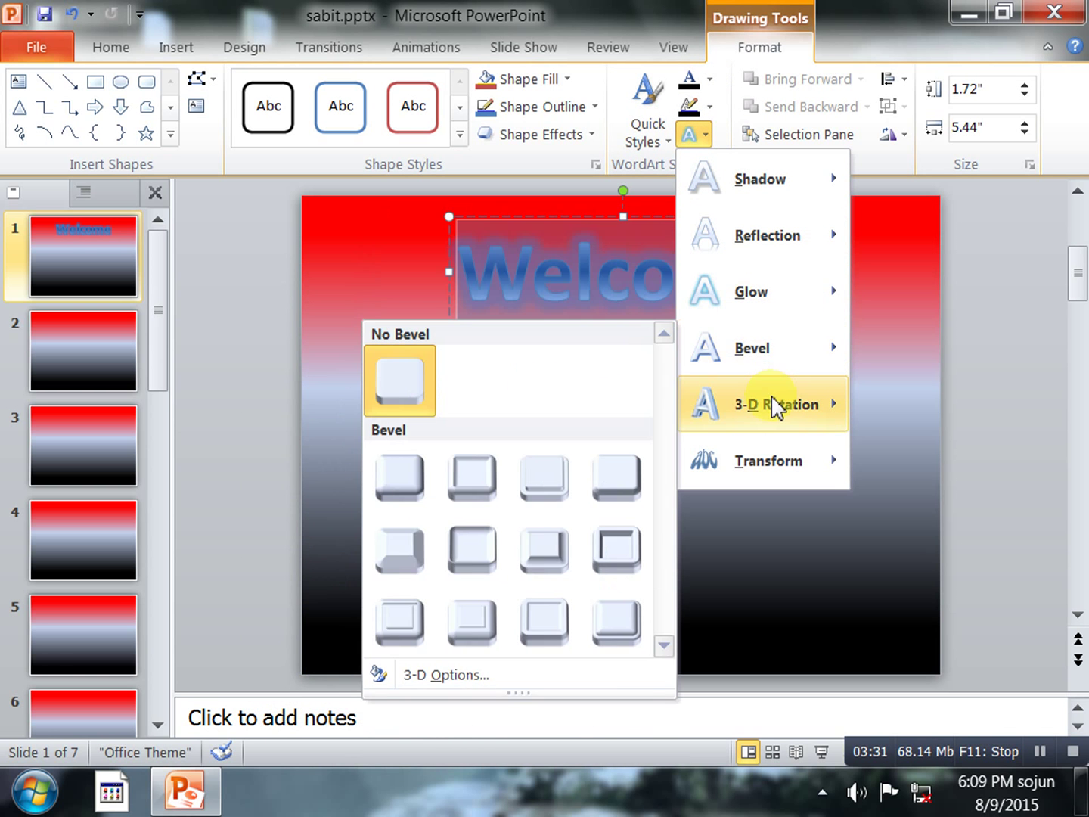
mouse_move(763, 404)
left_click(473, 371)
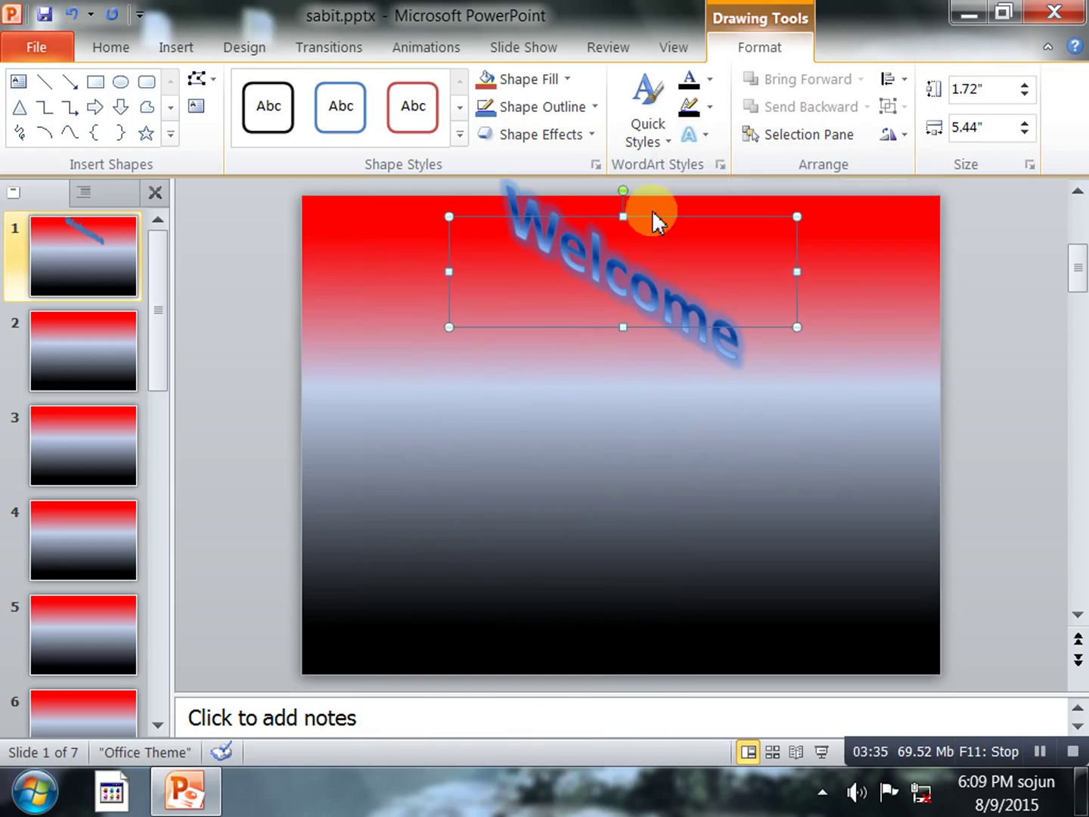
mouse_move(629, 194)
left_mouse_down()
mouse_move(597, 213)
mouse_move(643, 196)
mouse_move(598, 189)
left_mouse_up()
scroll(637, 214, "up", 2)
left_click(620, 399)
scroll(836, 403, "down", 1)
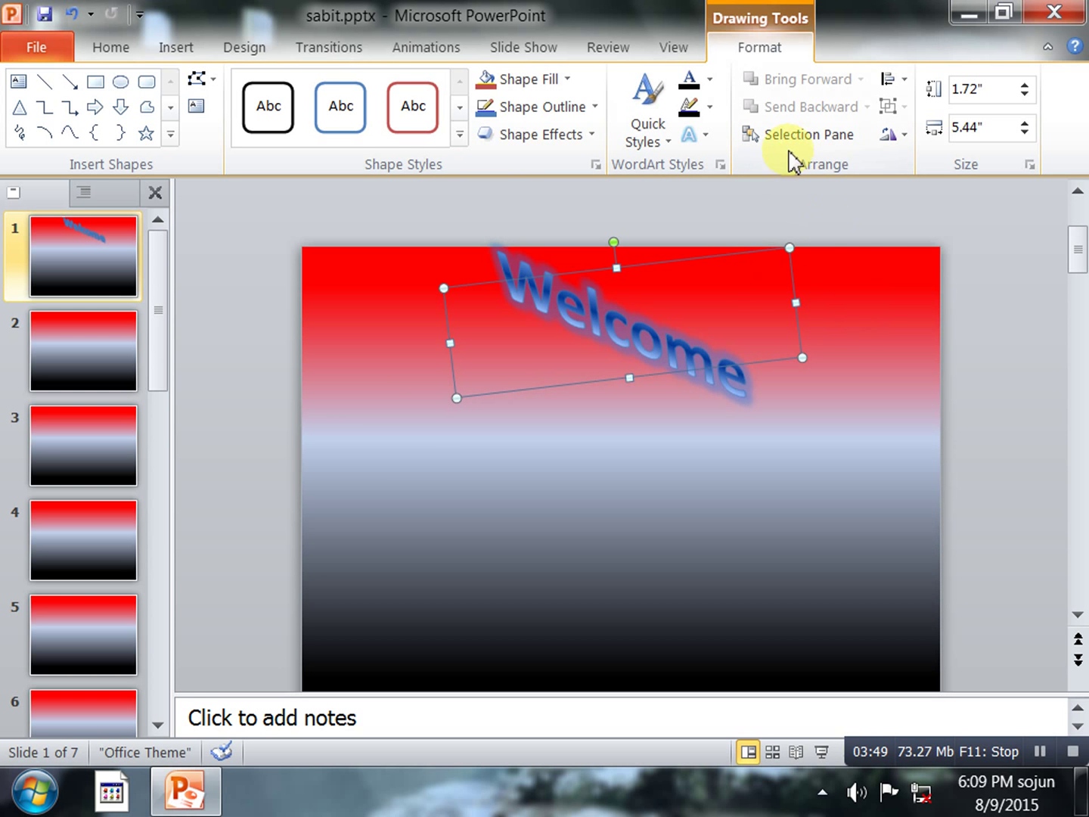
left_click(707, 137)
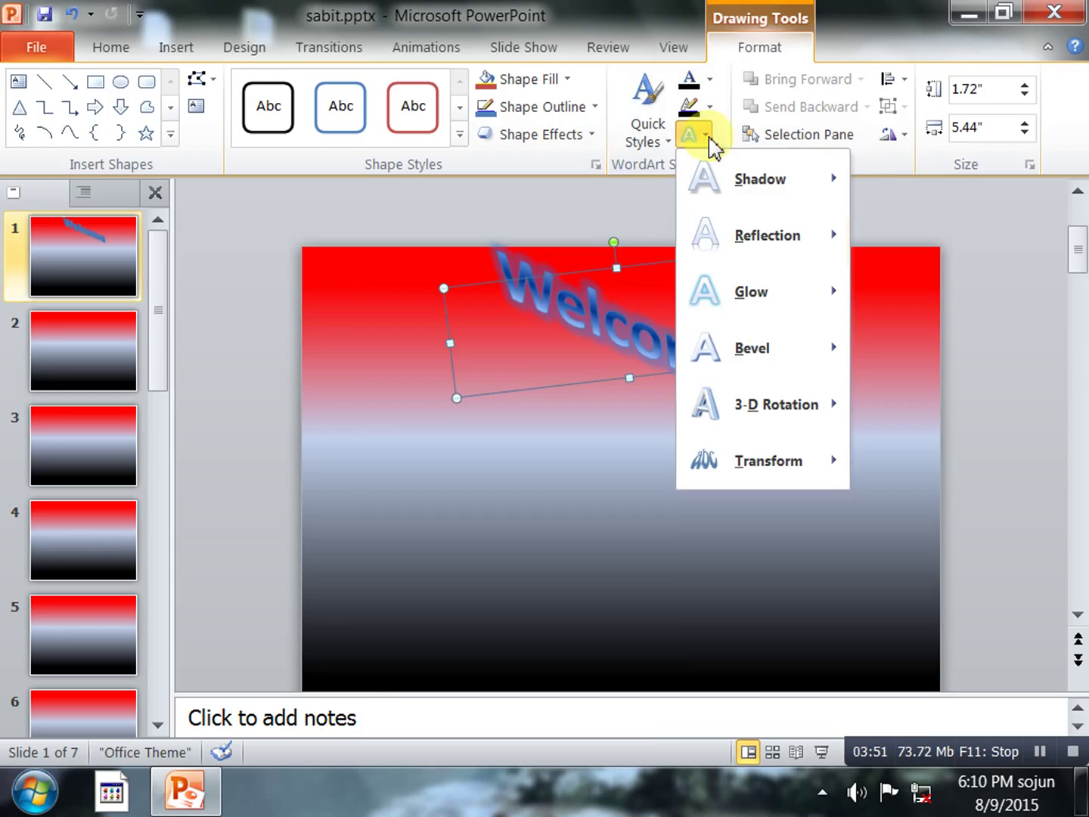
mouse_move(763, 460)
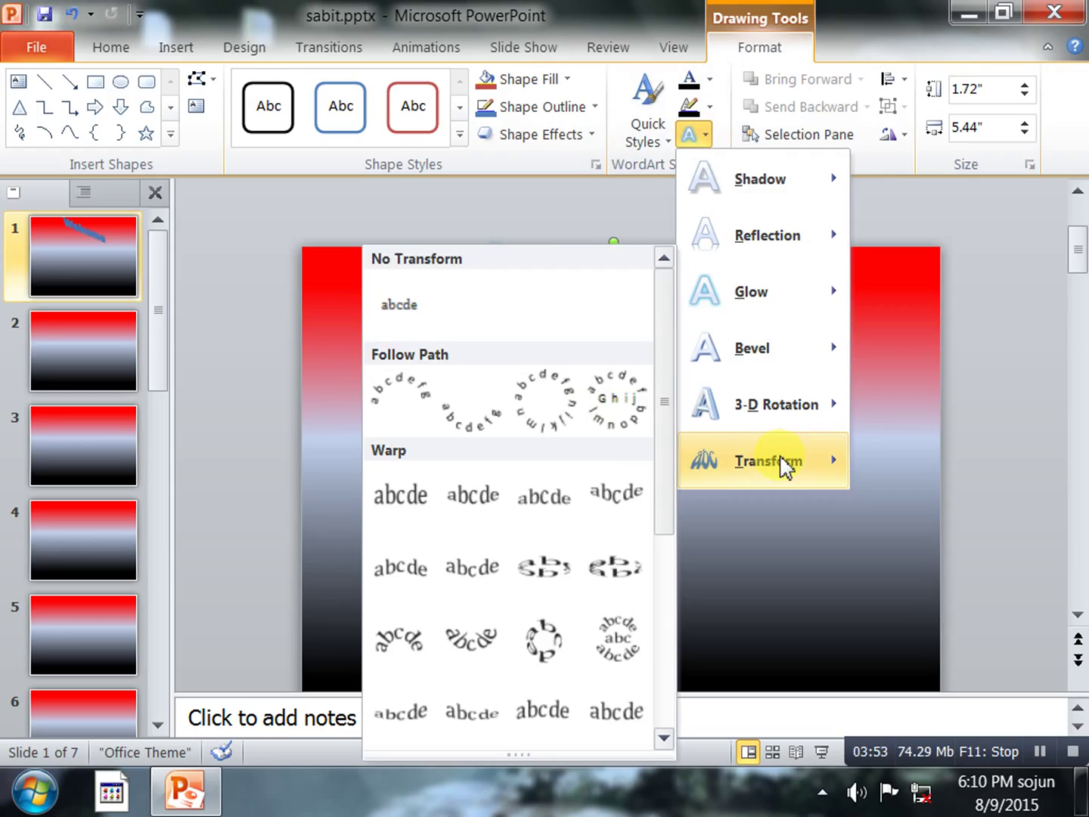
- Apply the Arch Up Follow Path transform to the Welcome WordArt
left_click(388, 401)
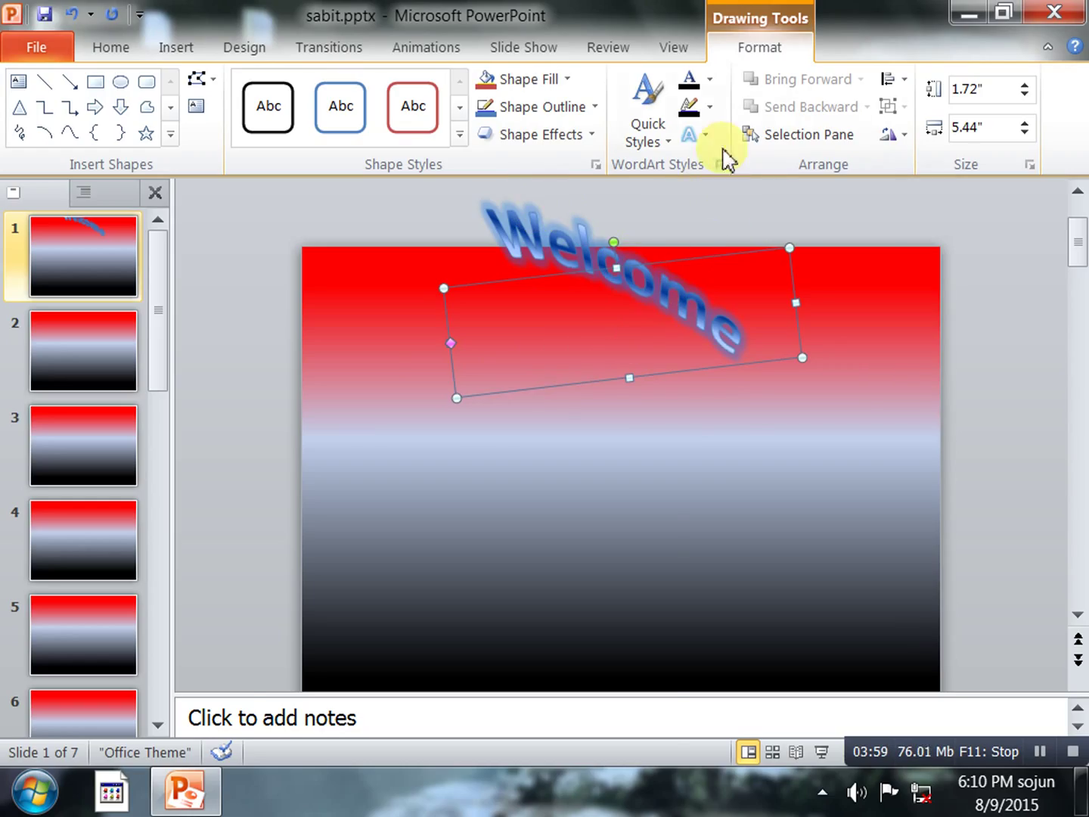
left_click(702, 137)
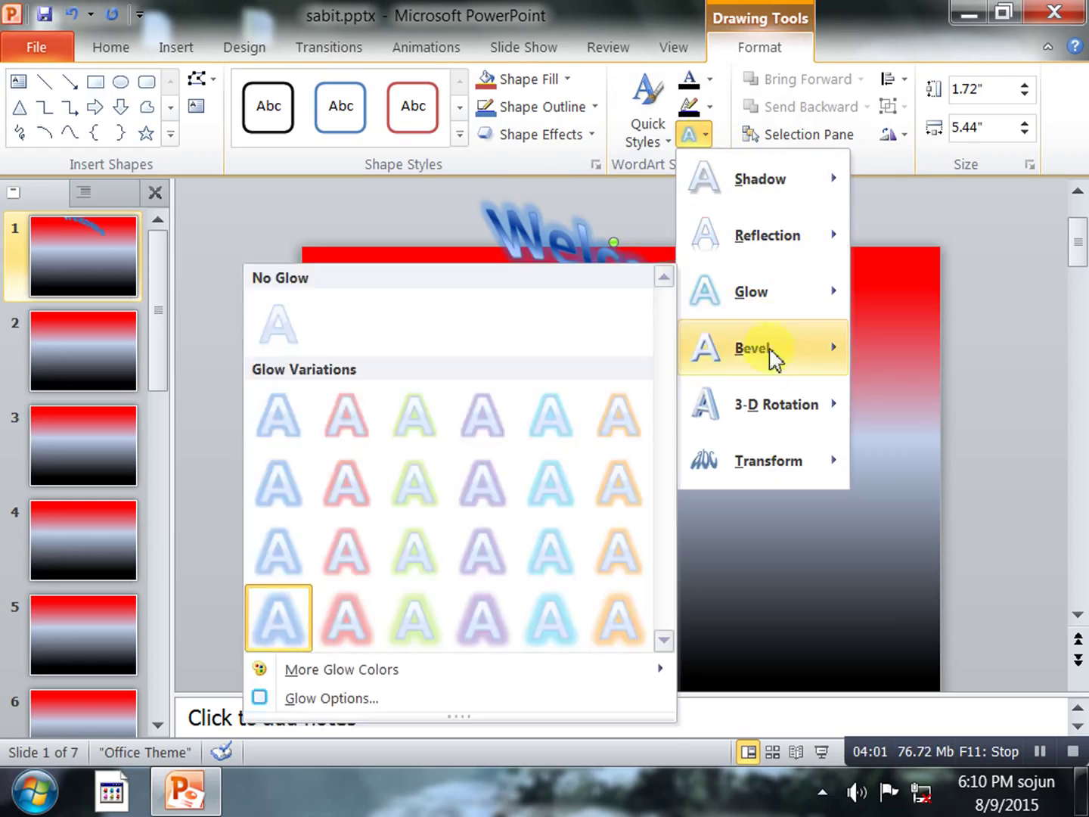
mouse_move(763, 404)
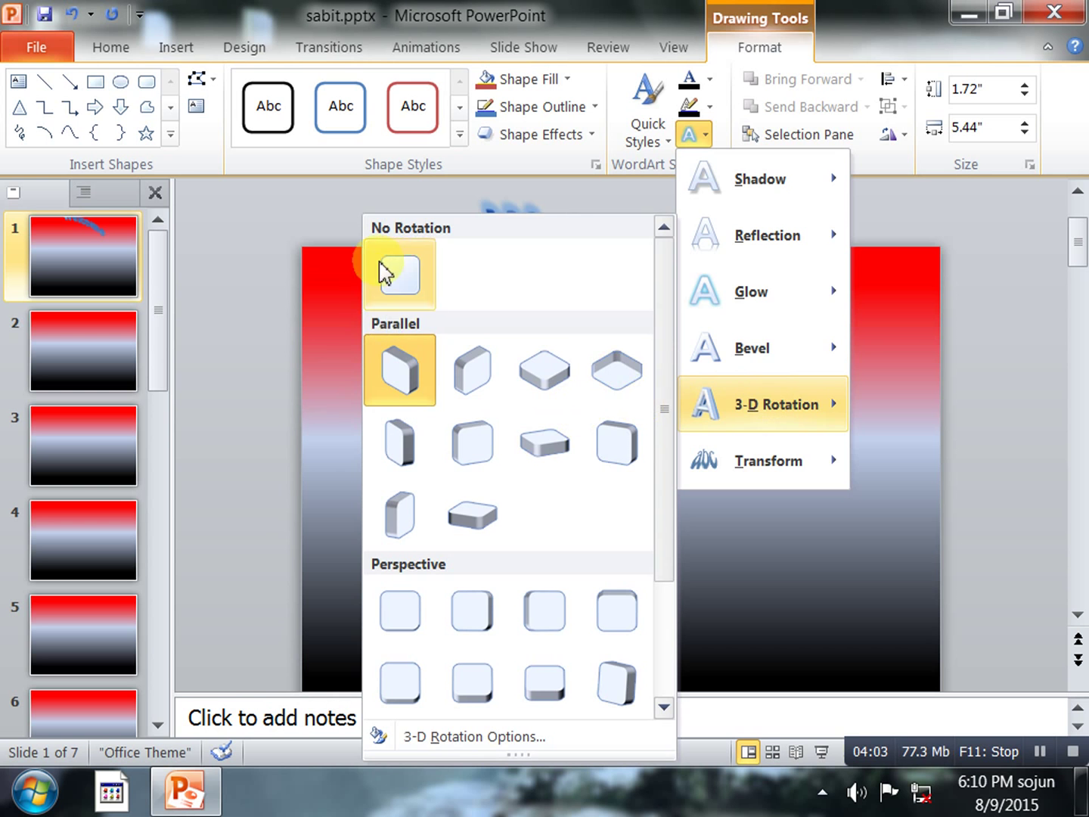
- Set the Welcome WordArt's 3-D Rotation to No Rotation, level it, and nudge it slightly down
left_click(391, 273)
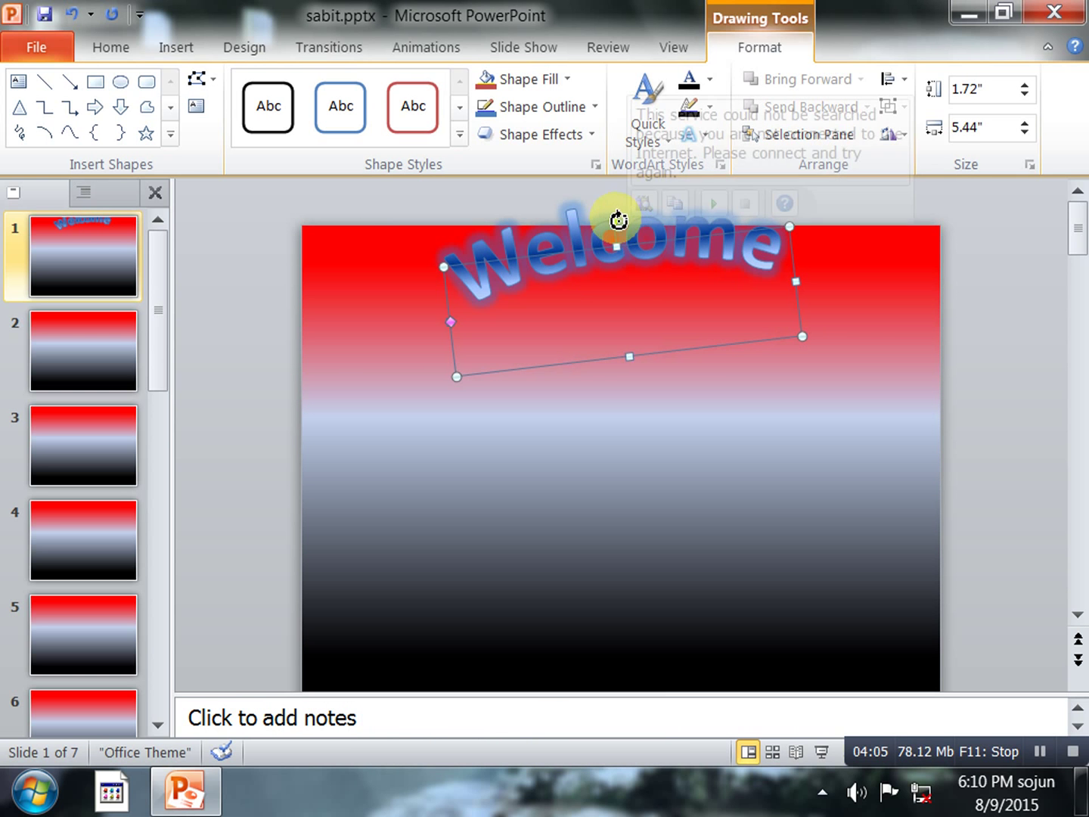
left_click_drag(614, 222, 627, 220)
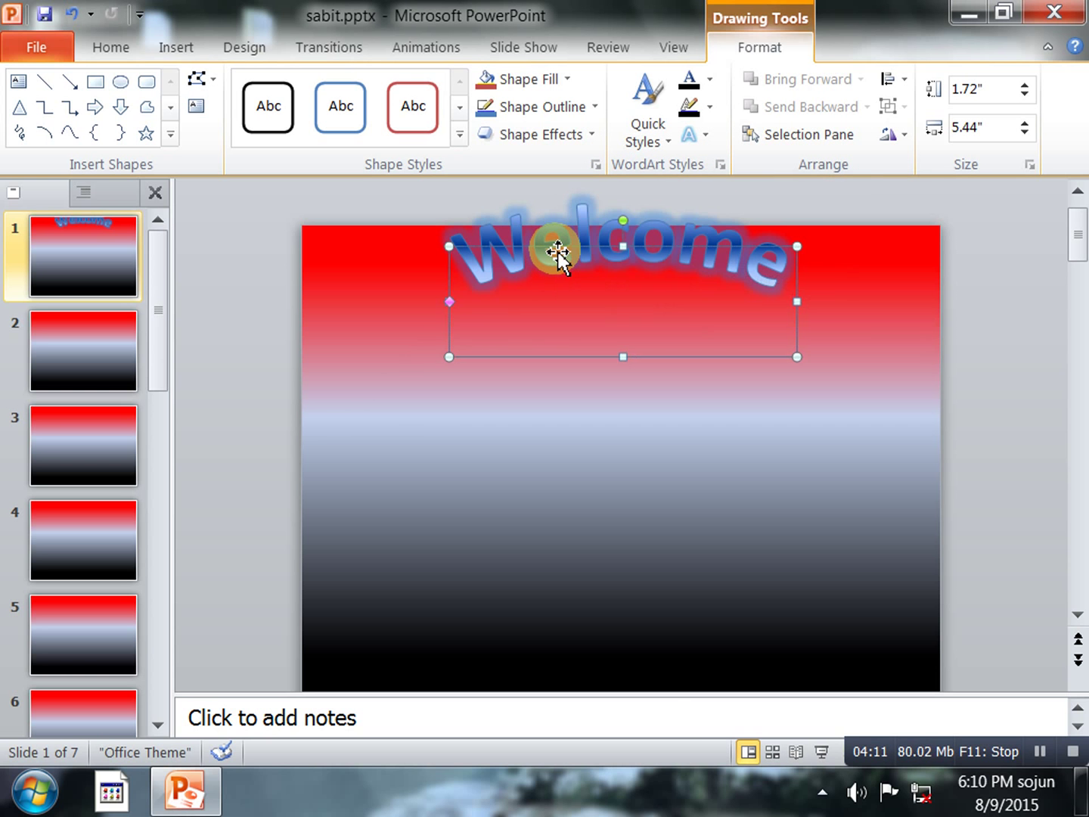
key("ctrl+z")
key("Down")
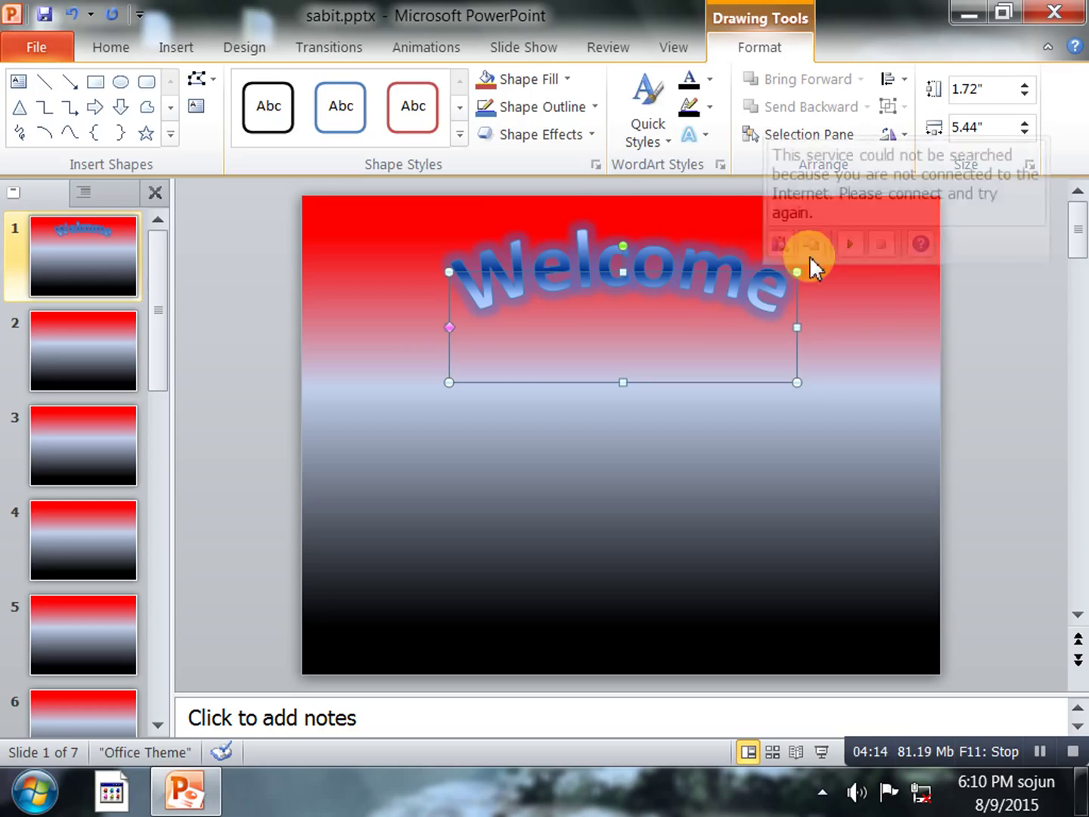
left_click(870, 312)
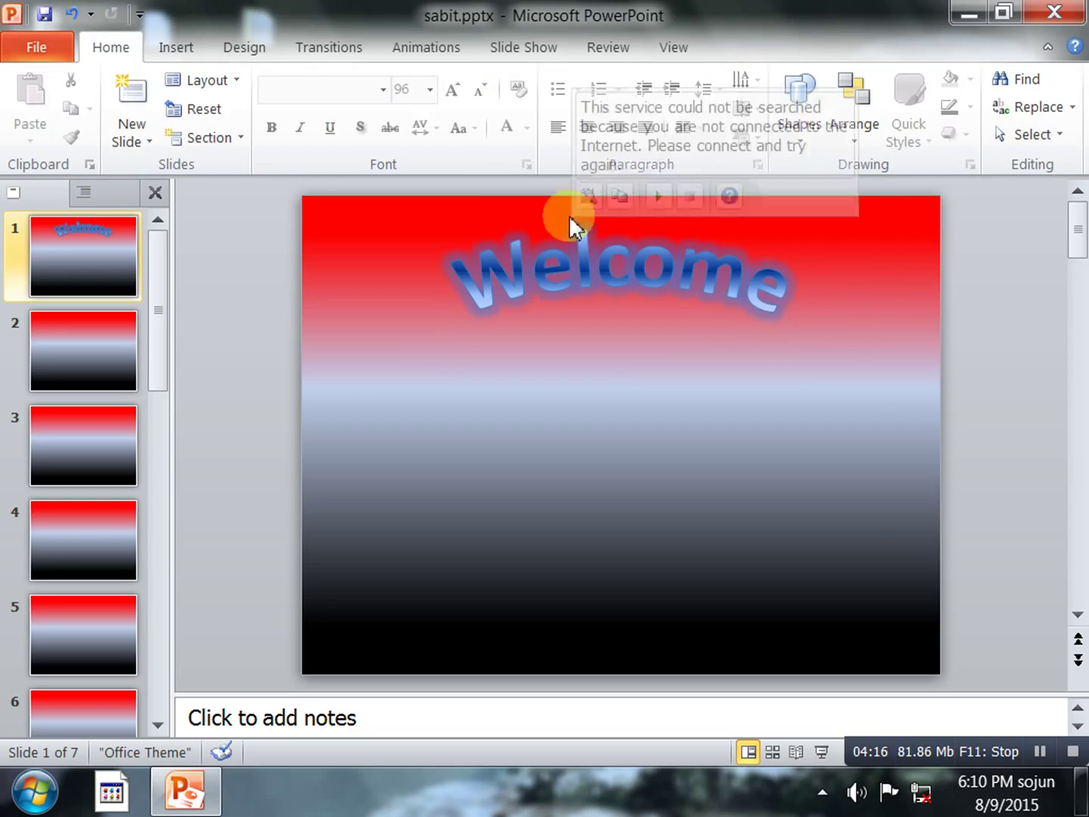